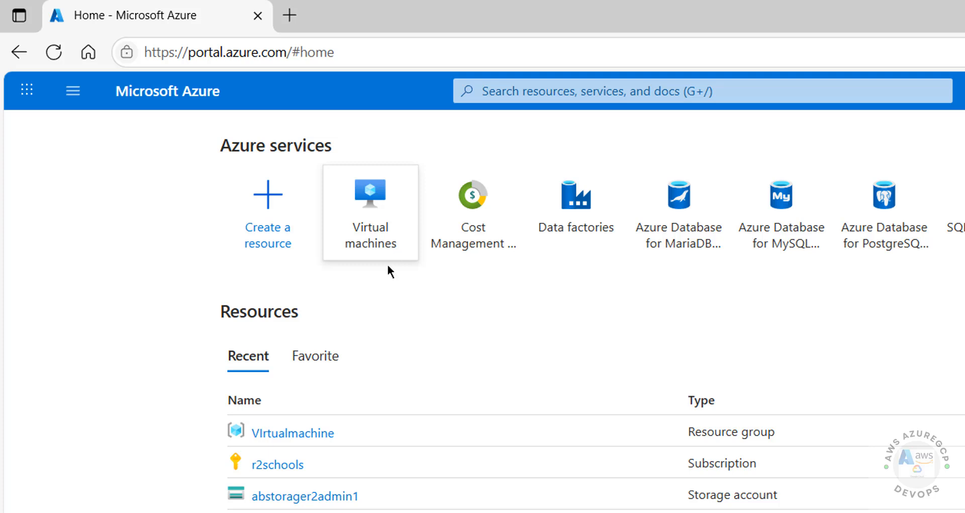
{"action": "left_click", "coordinate": [526, 96]}
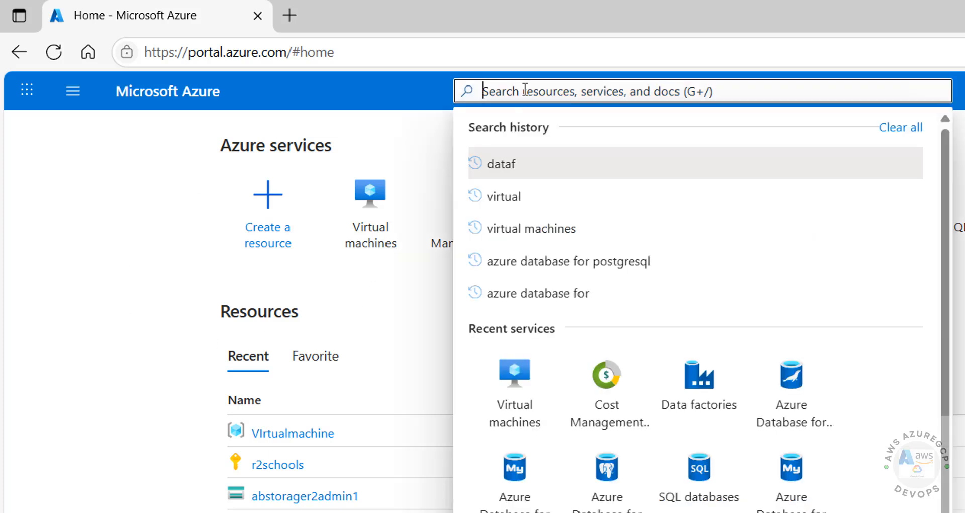
{"action": "type", "text": "virtual"}
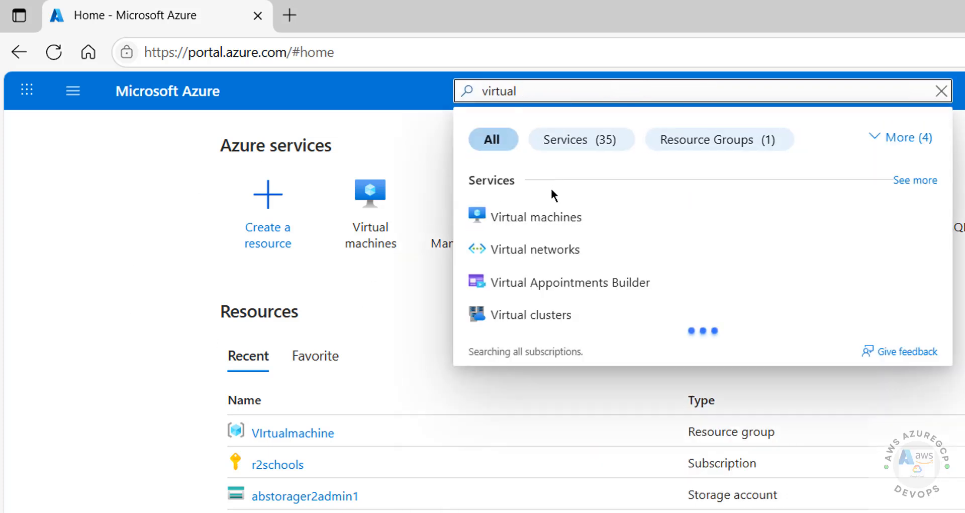
{"action": "left_click", "coordinate": [108, 204]}
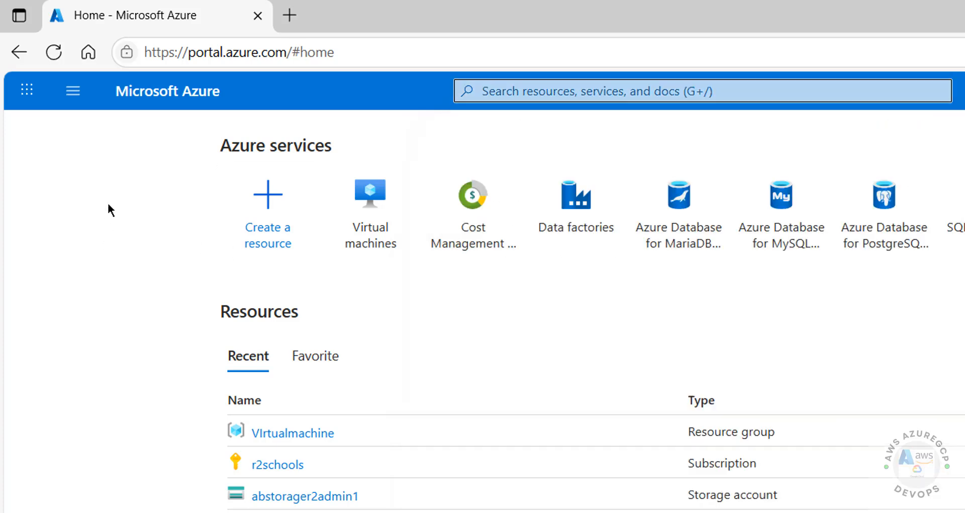
- Open the Virtual machines service from the Compute category of all services
{"action": "left_click", "coordinate": [75, 91]}
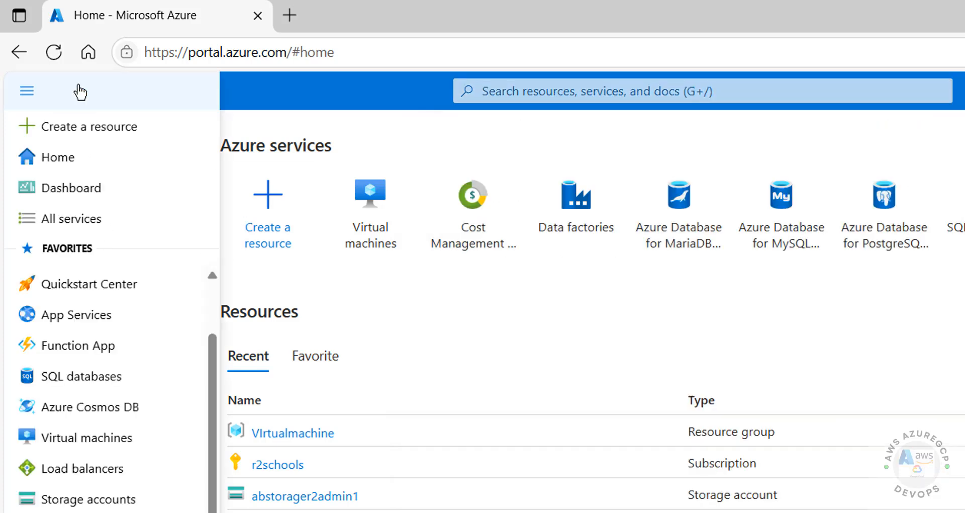
{"action": "left_click", "coordinate": [77, 219]}
{"action": "left_click", "coordinate": [76, 249]}
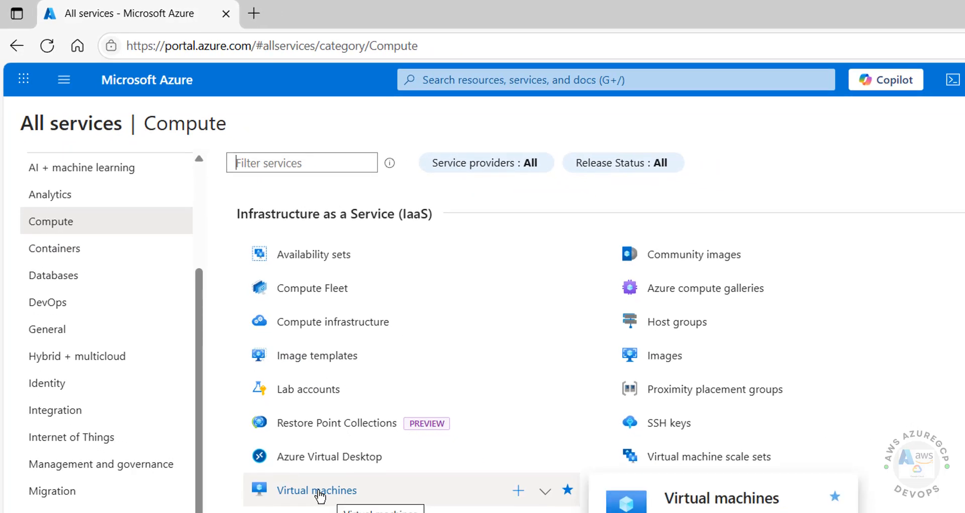
{"action": "left_click", "coordinate": [320, 493]}
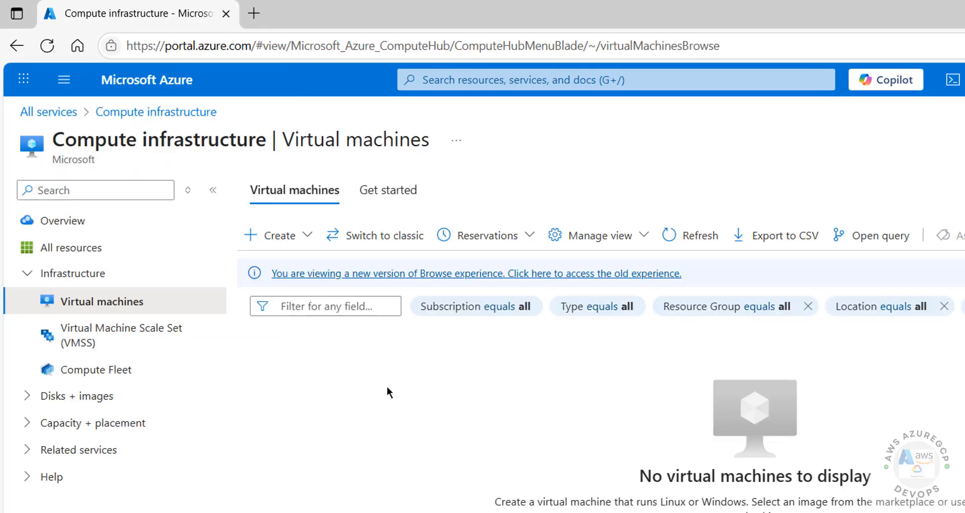
- Start creating a new standard virtual machine from the virtual machines list
{"action": "left_click", "coordinate": [310, 237]}
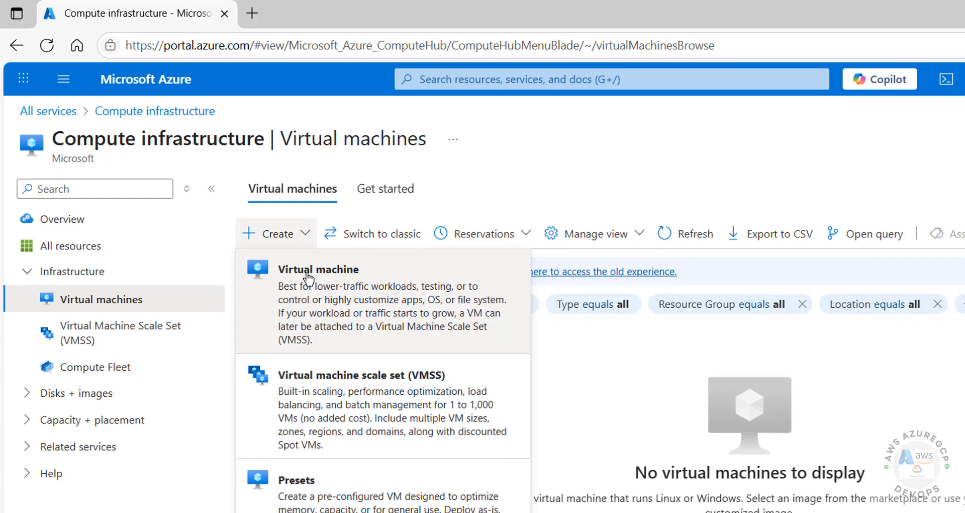
{"action": "left_click", "coordinate": [583, 448]}
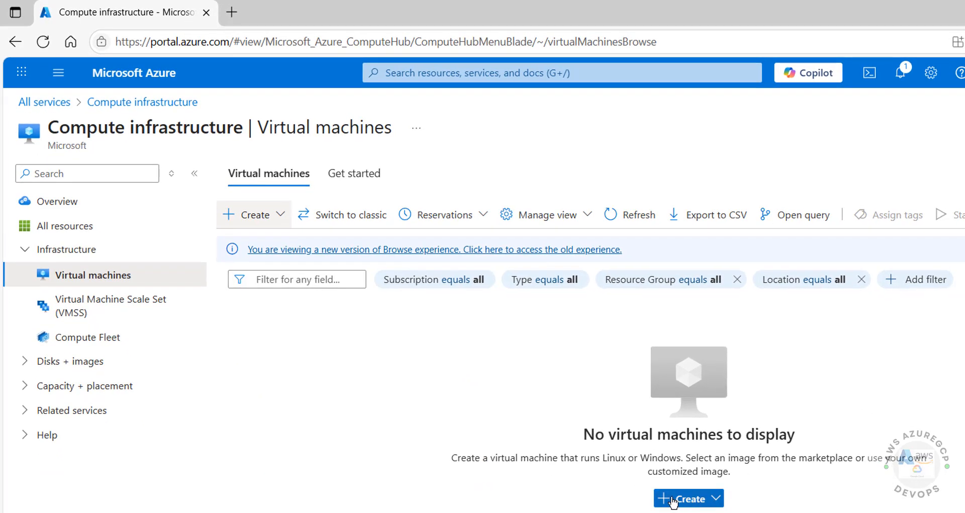
{"action": "left_click", "coordinate": [274, 213]}
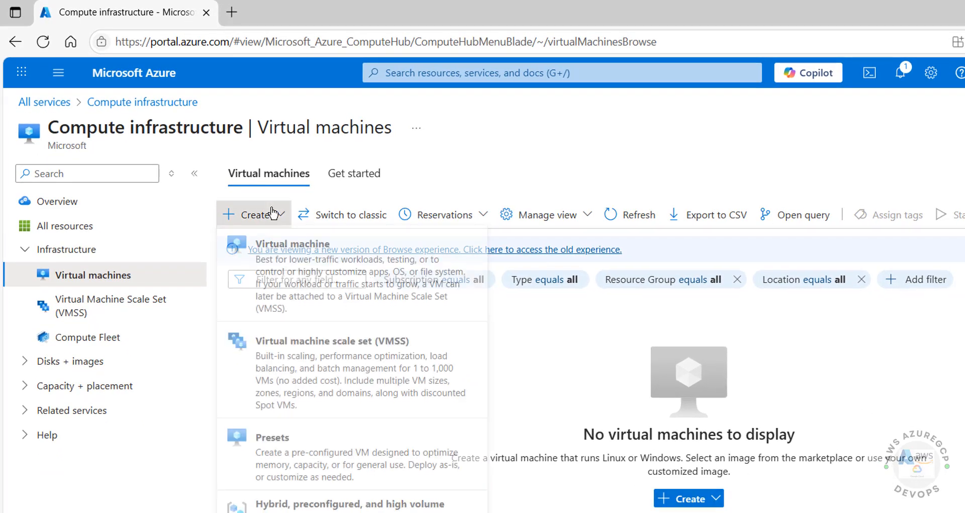
{"action": "left_click", "coordinate": [281, 249]}
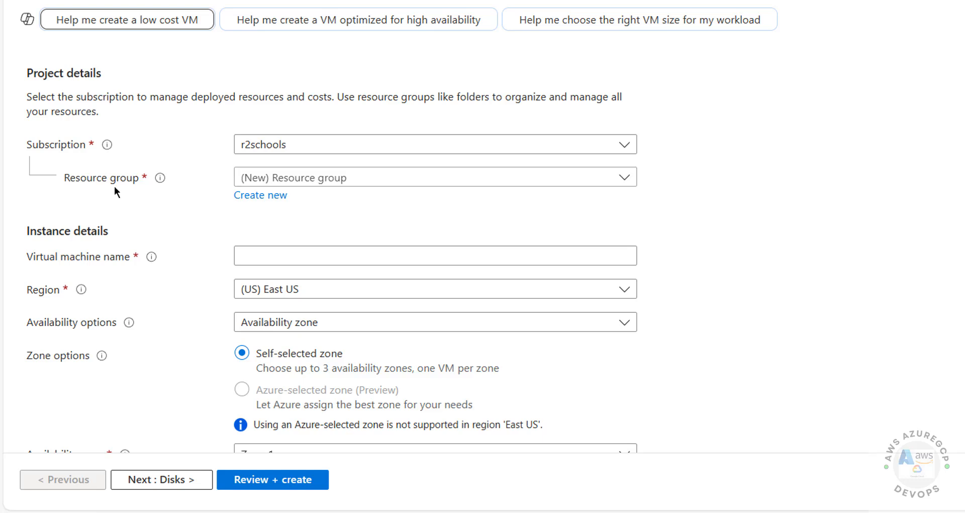
- Assign the existing resource group VIrtualmachine to the new virtual machine
{"action": "left_click", "coordinate": [256, 178]}
{"action": "left_click", "coordinate": [205, 199]}
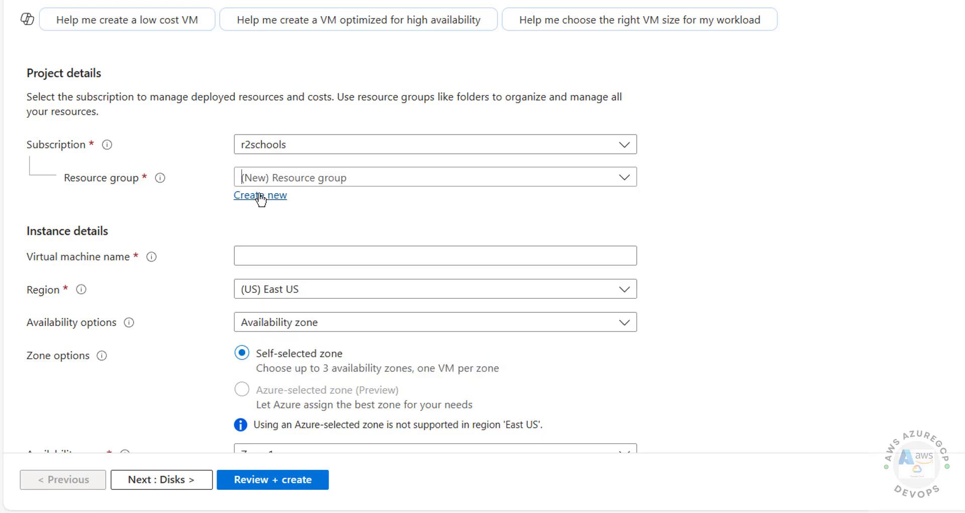
{"action": "left_click", "coordinate": [318, 180]}
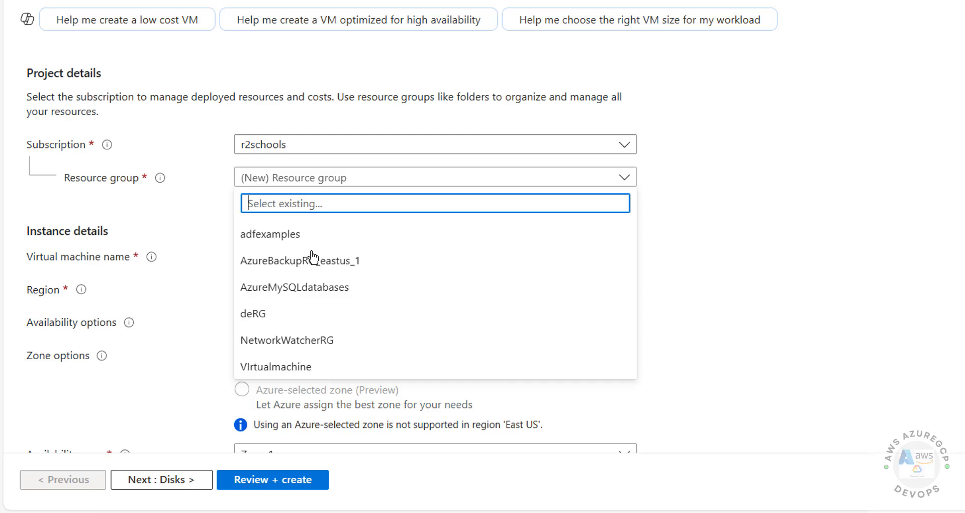
{"action": "left_click", "coordinate": [308, 366]}
- Name the virtual machine azwin2022vm
{"action": "scroll", "coordinate": [189, 213], "scroll_direction": "down", "scroll_amount": 3}
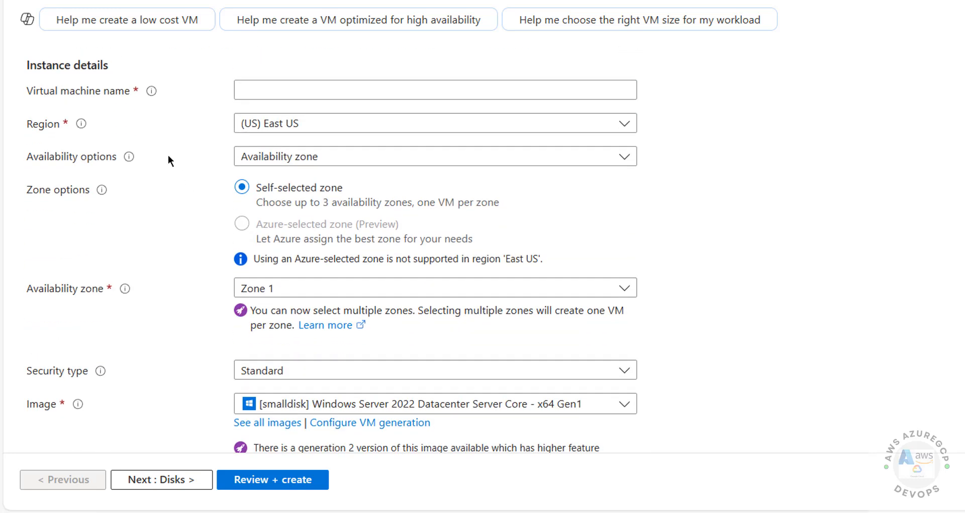
{"action": "left_click", "coordinate": [267, 92]}
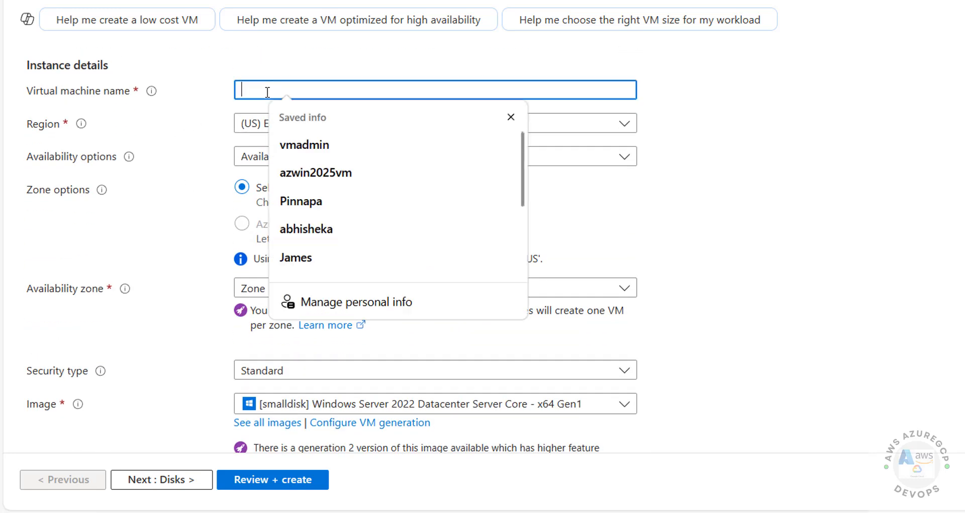
{"action": "type", "text": "a"}
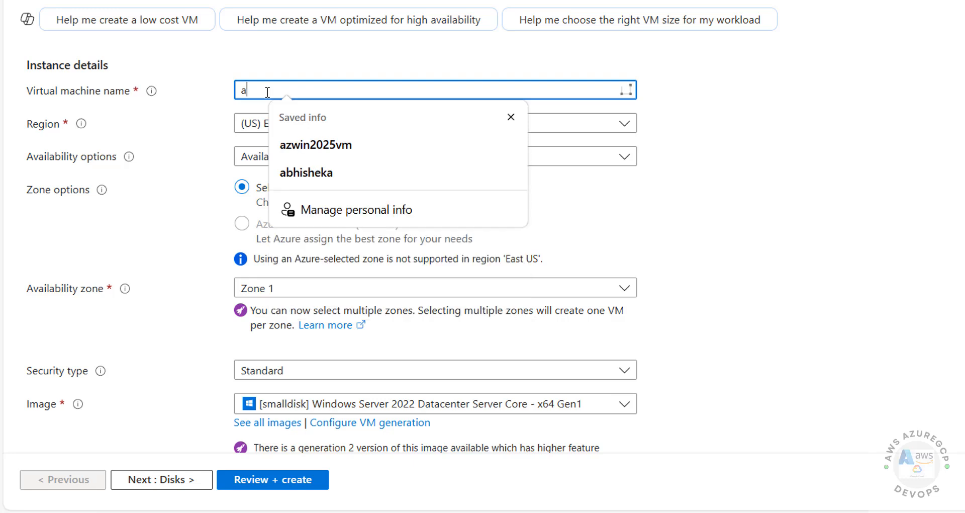
{"action": "type", "text": "zwin"}
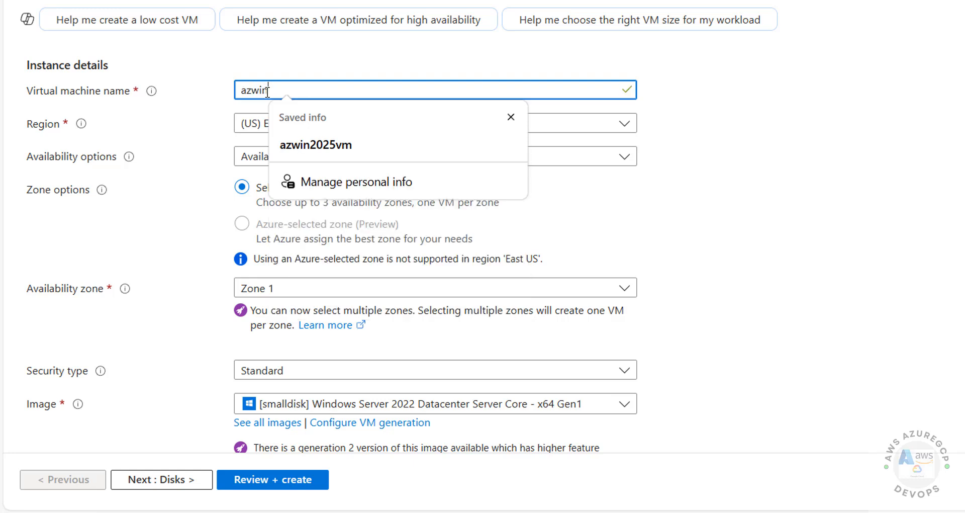
{"action": "type", "text": "2022vm"}
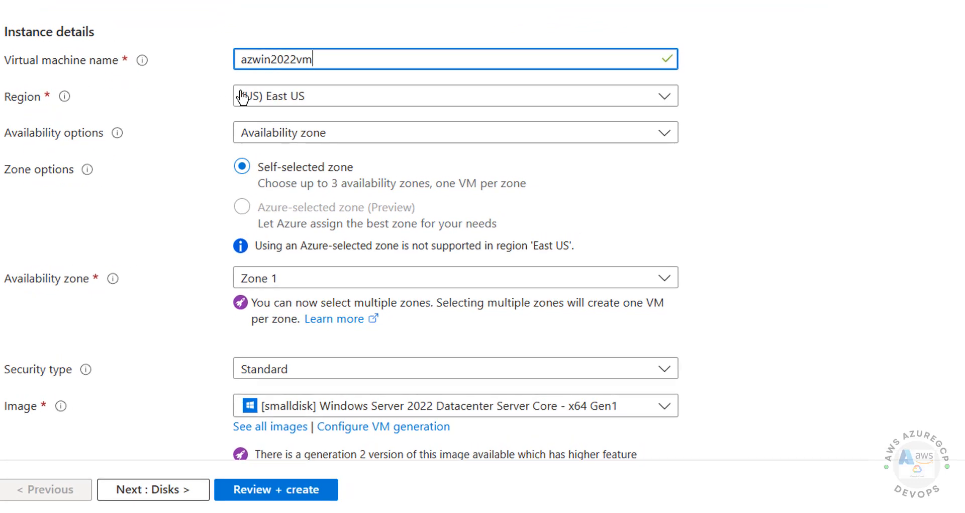
- Set the virtual machine's region to (Asia Pacific) Central India
{"action": "left_click", "coordinate": [284, 96]}
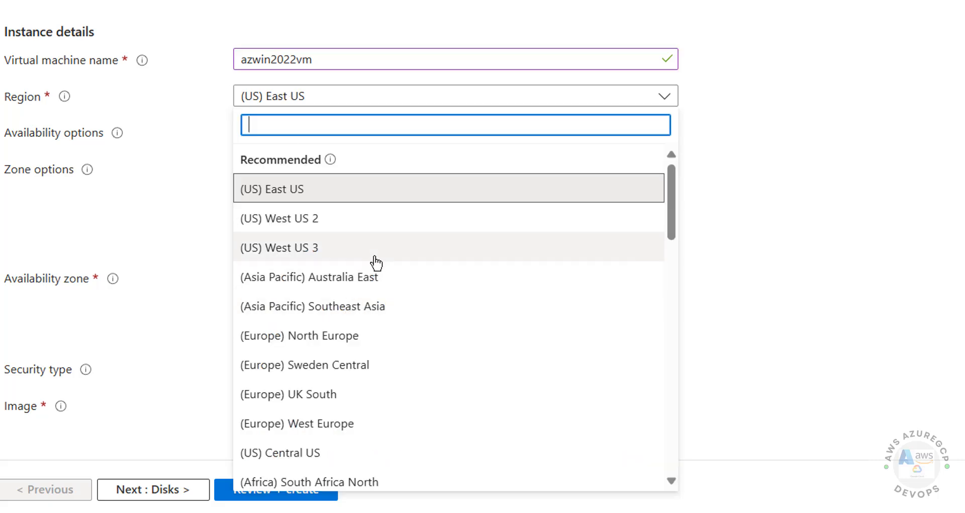
{"action": "scroll", "coordinate": [435, 310], "scroll_direction": "down", "scroll_amount": 3}
{"action": "left_click", "coordinate": [416, 334]}
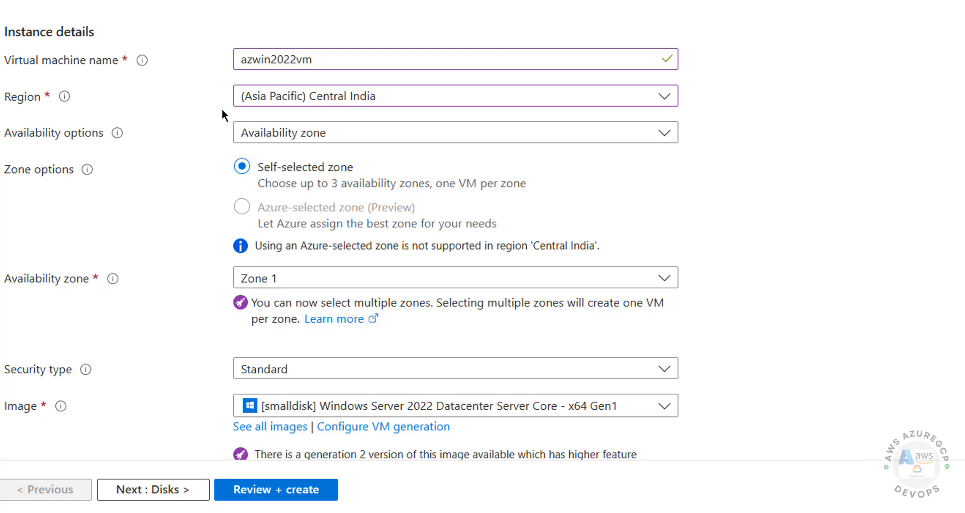
- Examine the choices offered for the virtual machine's availability options without changing the selection
{"action": "left_click", "coordinate": [288, 133]}
{"action": "left_click", "coordinate": [203, 184]}
{"action": "left_click", "coordinate": [281, 132]}
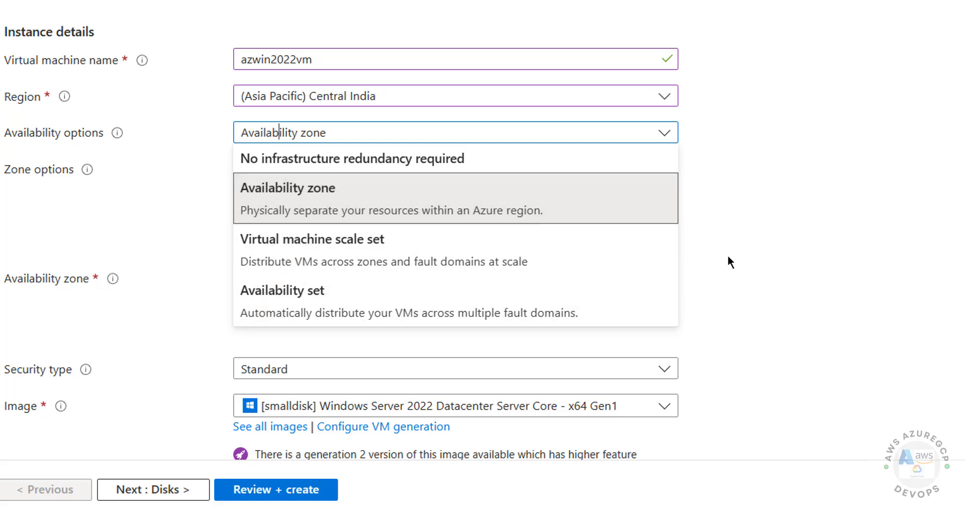
{"action": "left_click", "coordinate": [750, 231]}
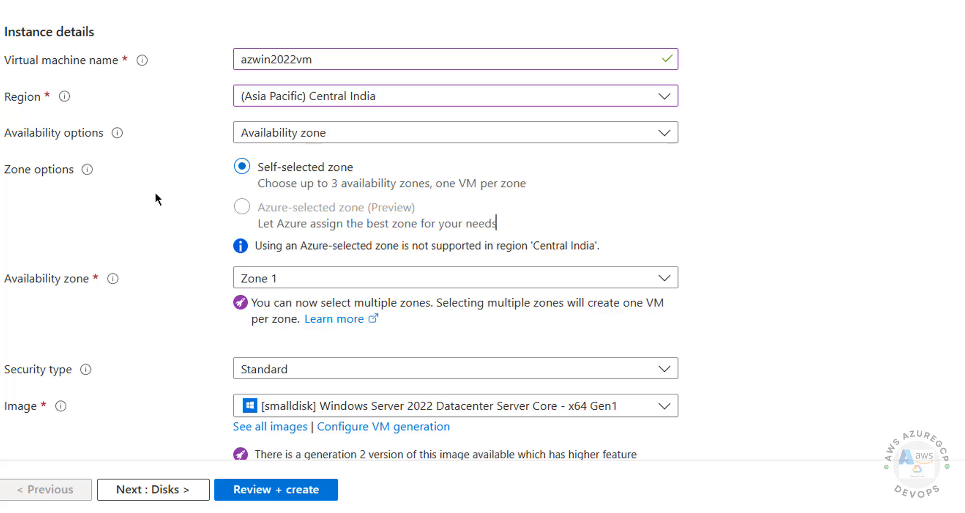
- Select Zones 1, 2 and 3 as the virtual machine's availability zones
{"action": "scroll", "coordinate": [155, 198], "scroll_direction": "down", "scroll_amount": 2}
{"action": "left_click_drag", "start_coordinate": [12, 197], "coordinate": [99, 191]}
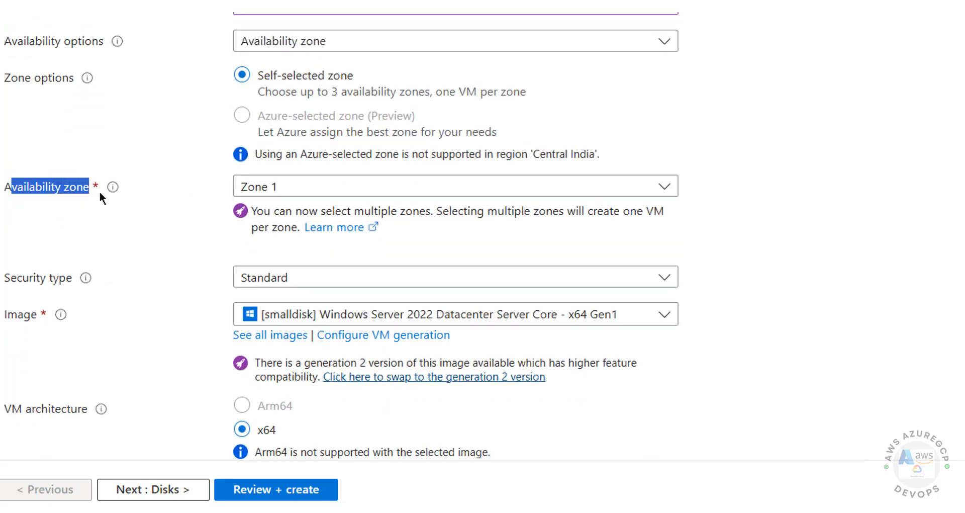
{"action": "left_click", "coordinate": [336, 210]}
{"action": "left_click", "coordinate": [347, 196]}
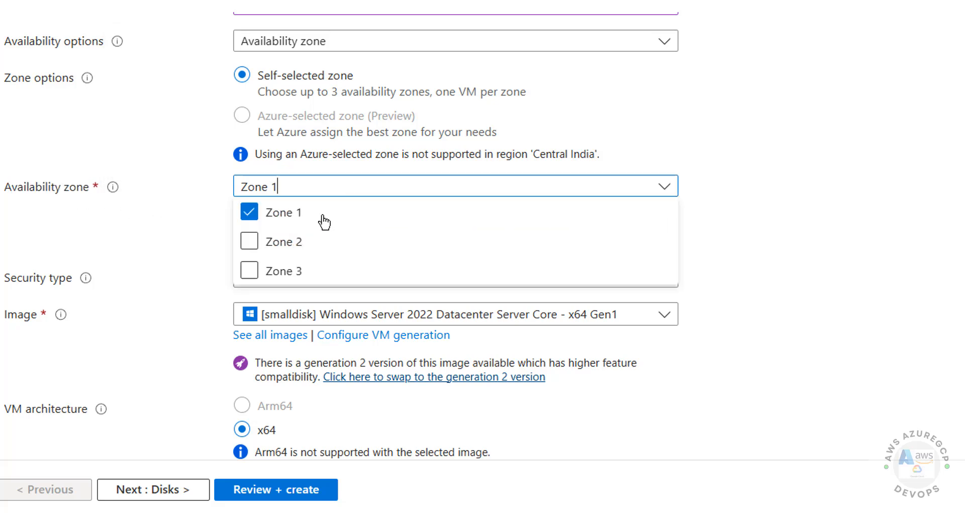
{"action": "left_click", "coordinate": [255, 223]}
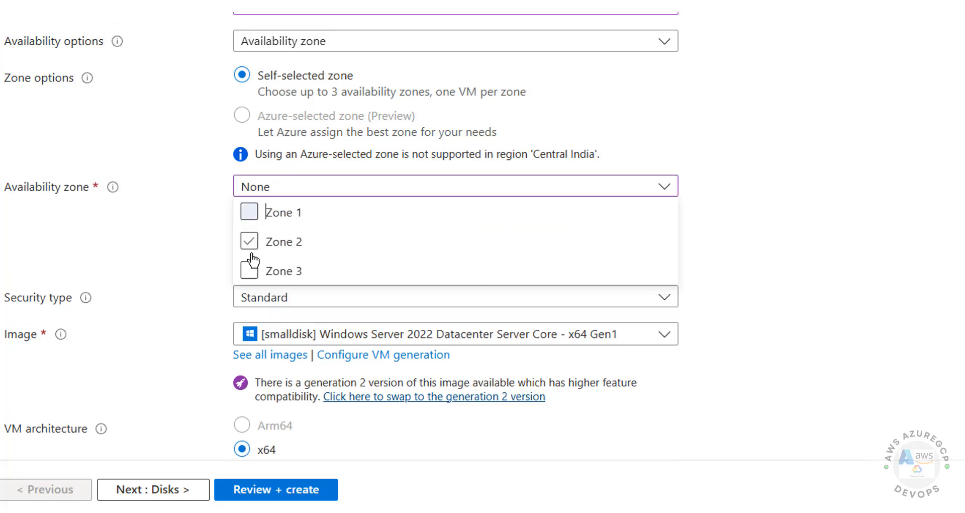
{"action": "left_click", "coordinate": [258, 242]}
{"action": "left_click", "coordinate": [251, 212]}
{"action": "left_click", "coordinate": [270, 242]}
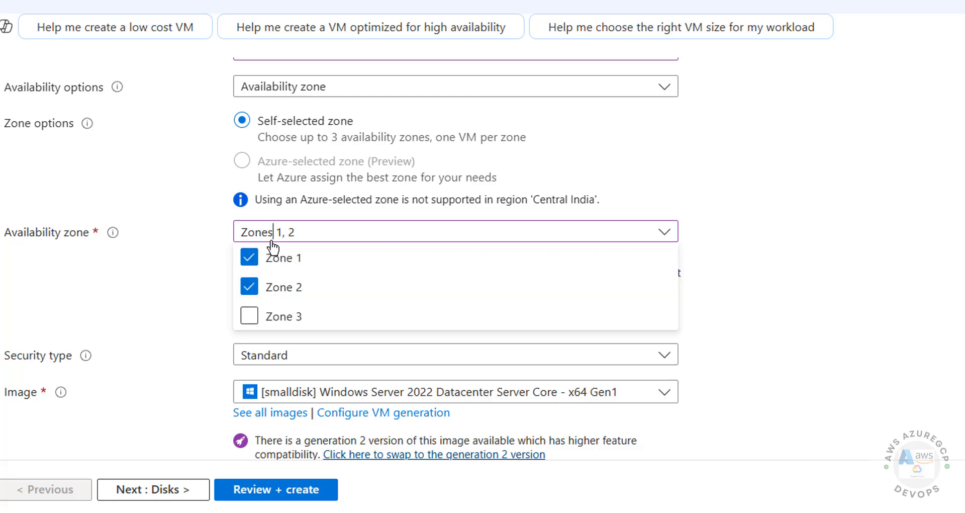
{"action": "left_click", "coordinate": [253, 317]}
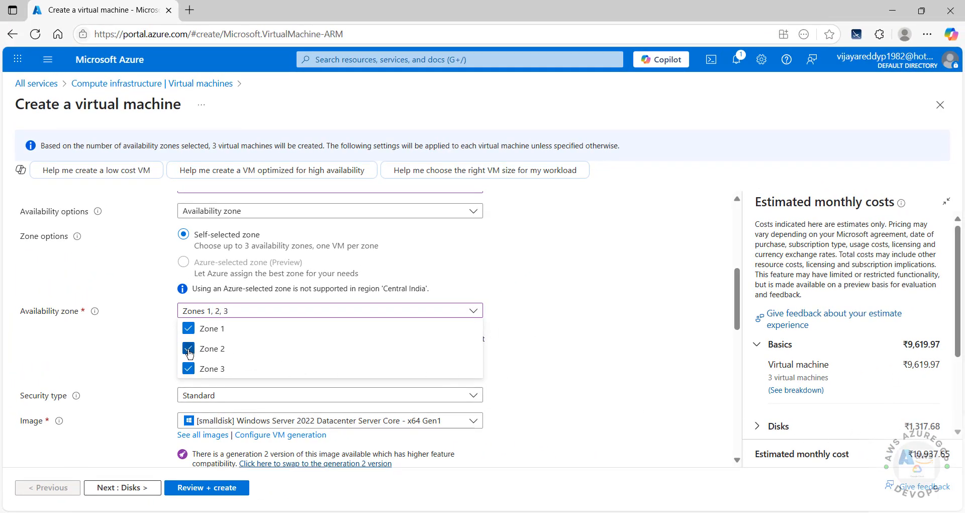
- Deselect Zone 2 and Zone 3, keeping only Zone 1 as the availability zone
{"action": "left_click", "coordinate": [189, 349]}
{"action": "left_click", "coordinate": [189, 368]}
{"action": "left_click", "coordinate": [106, 361]}
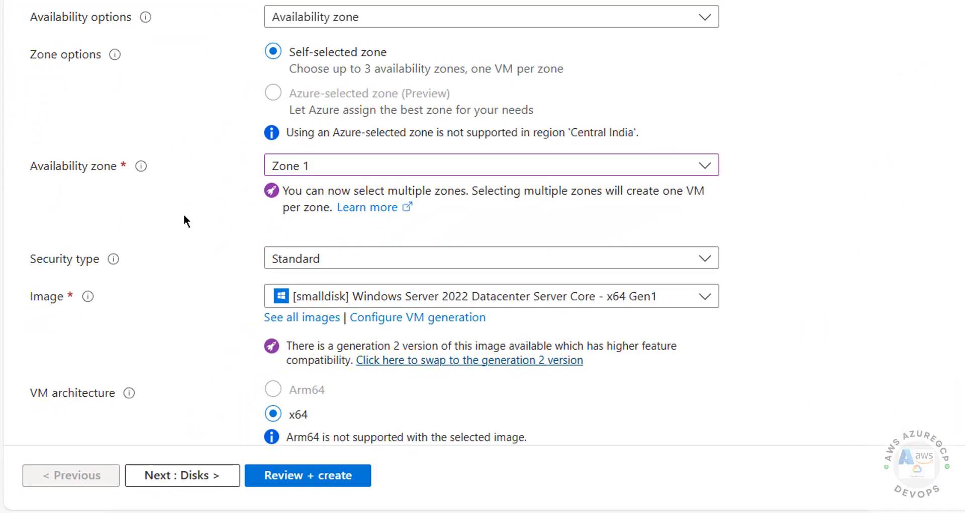
- Examine the security types available for the virtual machine, keeping Standard
{"action": "scroll", "coordinate": [186, 219], "scroll_direction": "down", "scroll_amount": 2}
{"action": "left_click", "coordinate": [338, 166]}
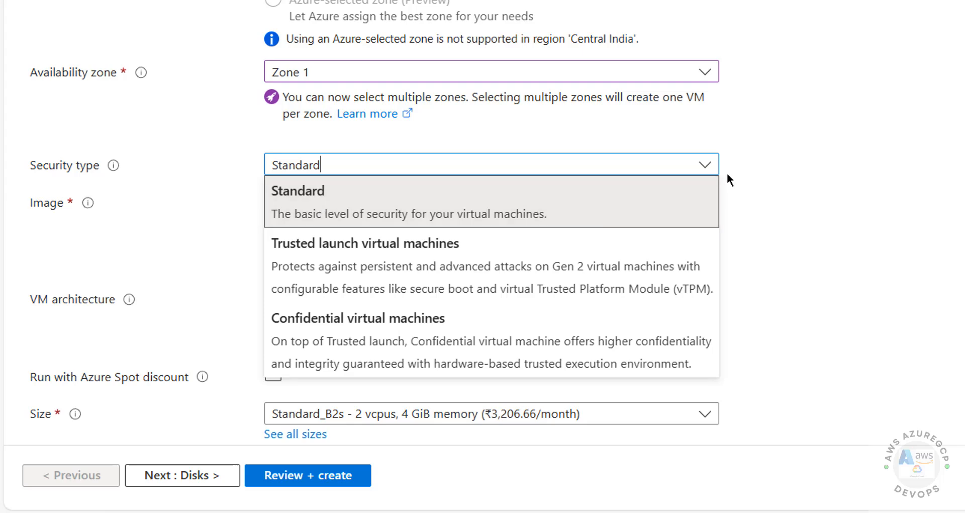
{"action": "left_click", "coordinate": [739, 153]}
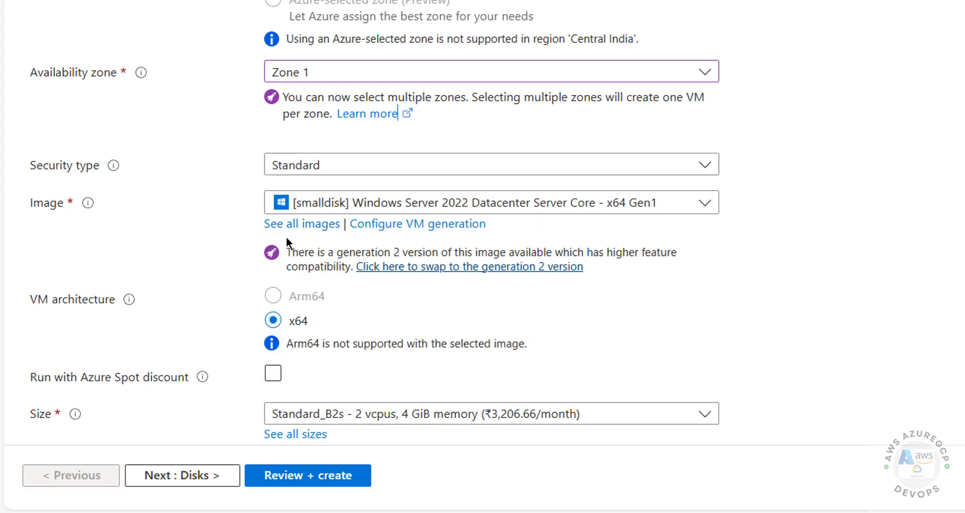
- Choose the Windows Server 2022 Datacenter - x64 Gen 2 image from the full marketplace image list
{"action": "left_click", "coordinate": [362, 202]}
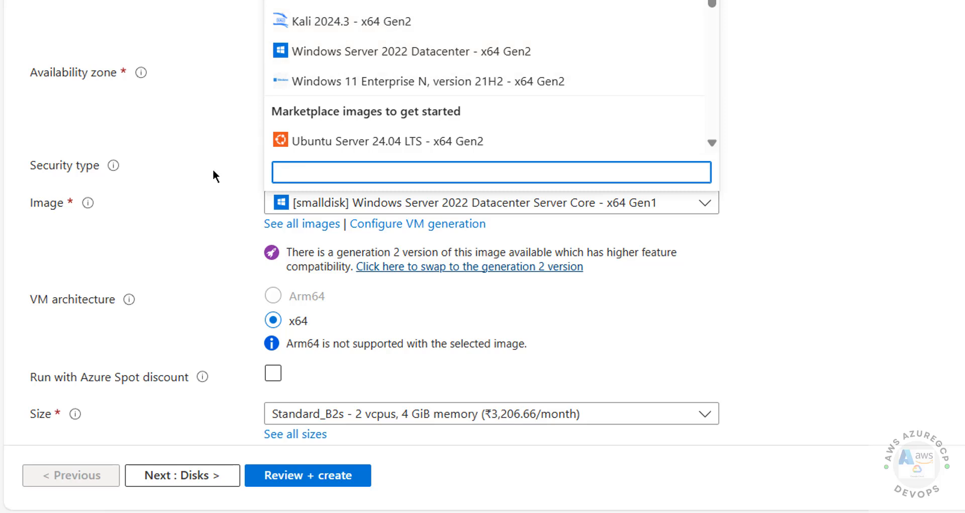
{"action": "left_click", "coordinate": [239, 218]}
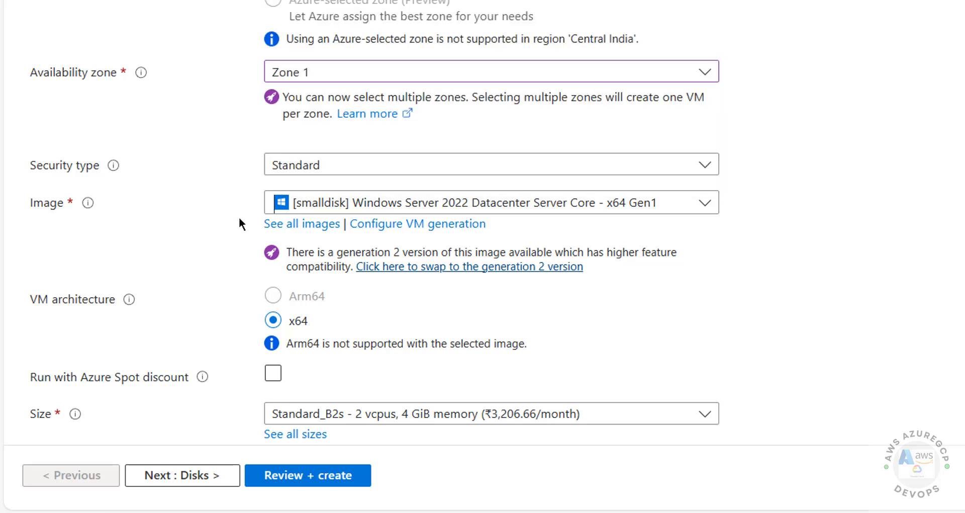
{"action": "left_click", "coordinate": [303, 226]}
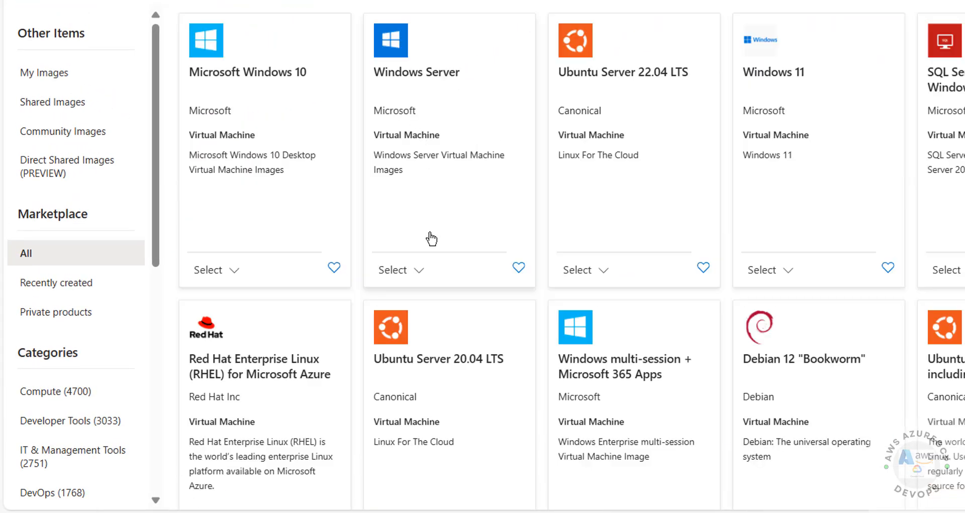
{"action": "left_click", "coordinate": [421, 269]}
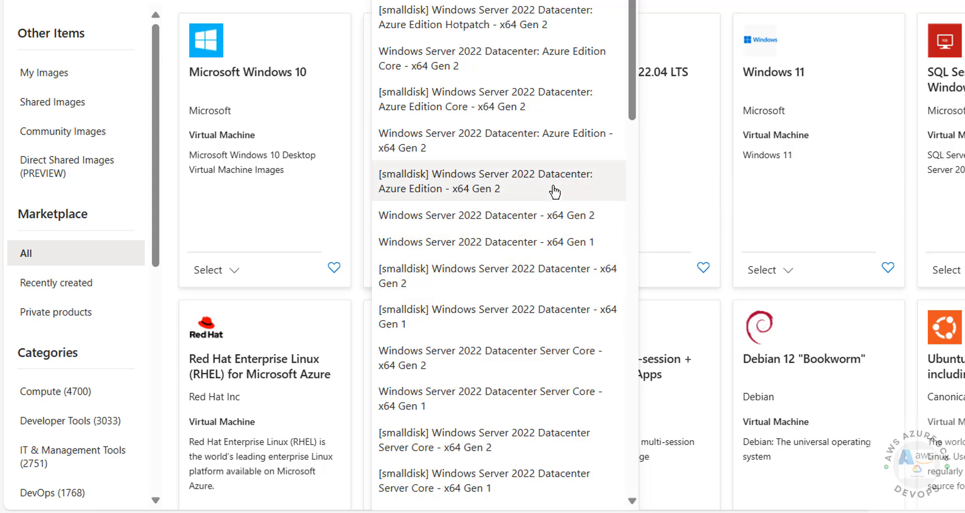
{"action": "left_click", "coordinate": [542, 216]}
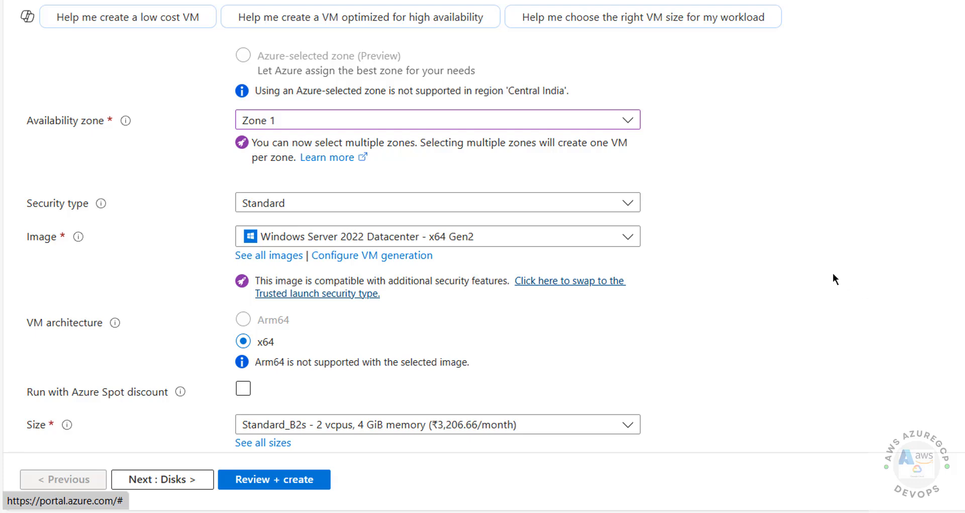
{"action": "scroll", "coordinate": [442, 292], "scroll_direction": "down", "scroll_amount": 3}
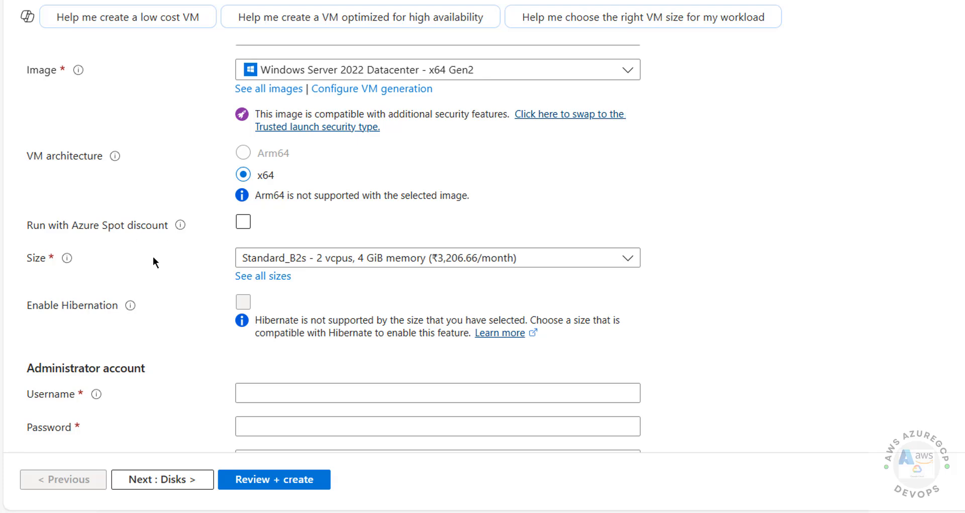
- Examine the available virtual machine sizes, keeping Standard_B2s with 2 vCPUs and 4 GiB memory
{"action": "scroll", "coordinate": [153, 259], "scroll_direction": "down", "scroll_amount": 2}
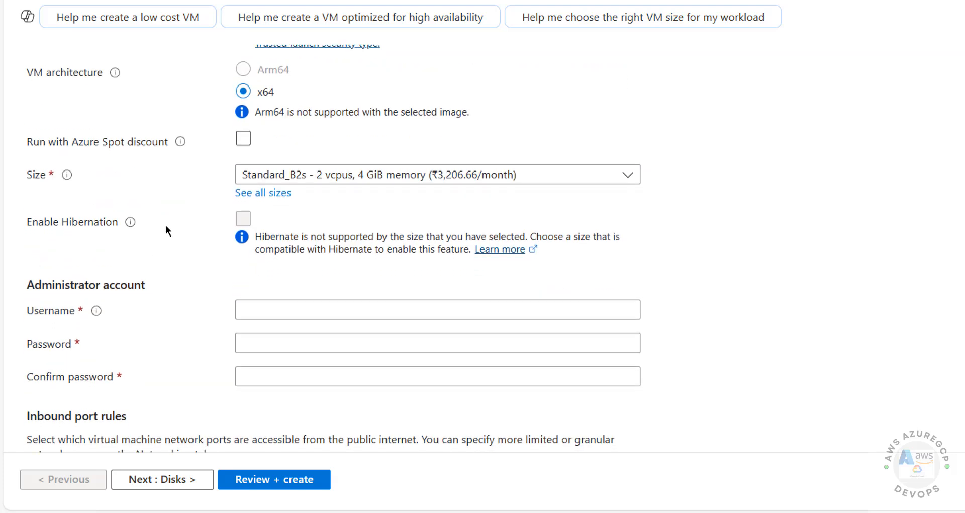
{"action": "left_click", "coordinate": [275, 176]}
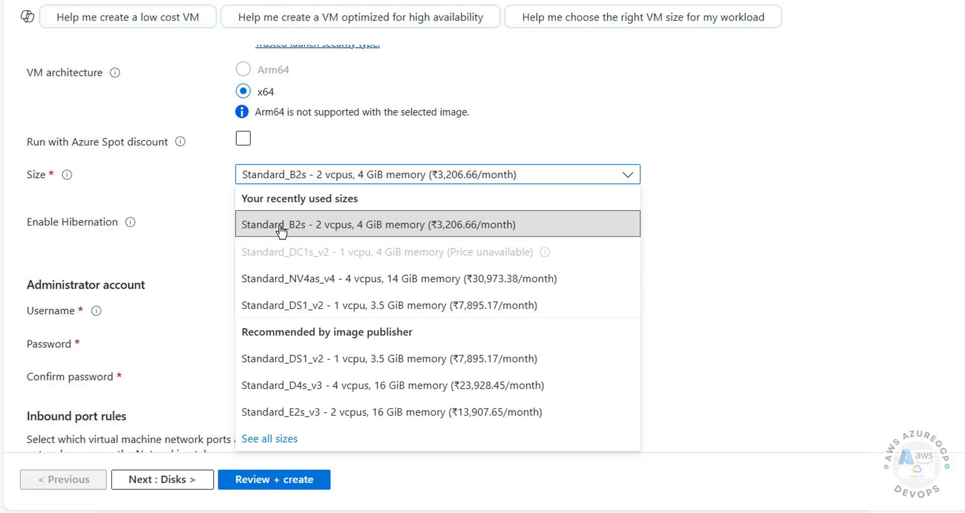
{"action": "scroll", "coordinate": [334, 302], "scroll_direction": "down", "scroll_amount": 6}
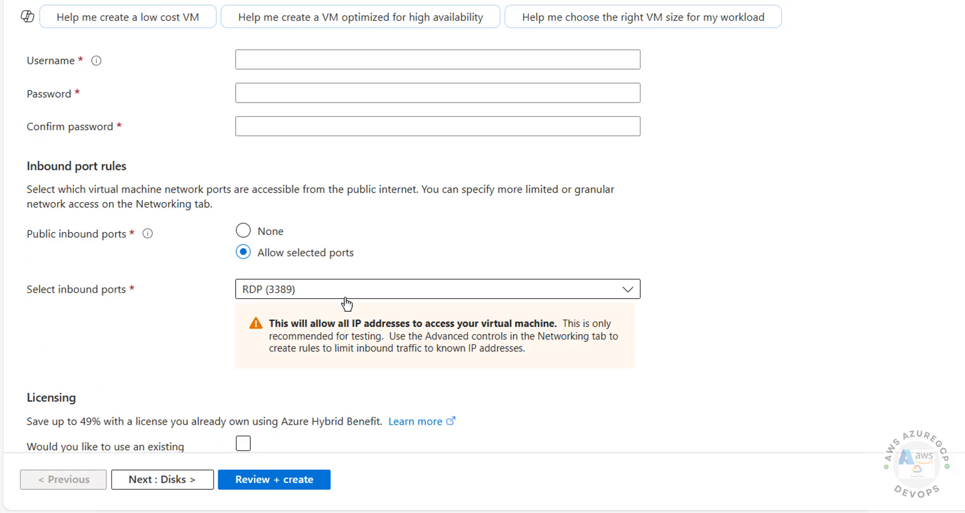
{"action": "scroll", "coordinate": [346, 303], "scroll_direction": "up", "scroll_amount": 8}
{"action": "scroll", "coordinate": [368, 222], "scroll_direction": "down", "scroll_amount": 3}
{"action": "left_click", "coordinate": [382, 176]}
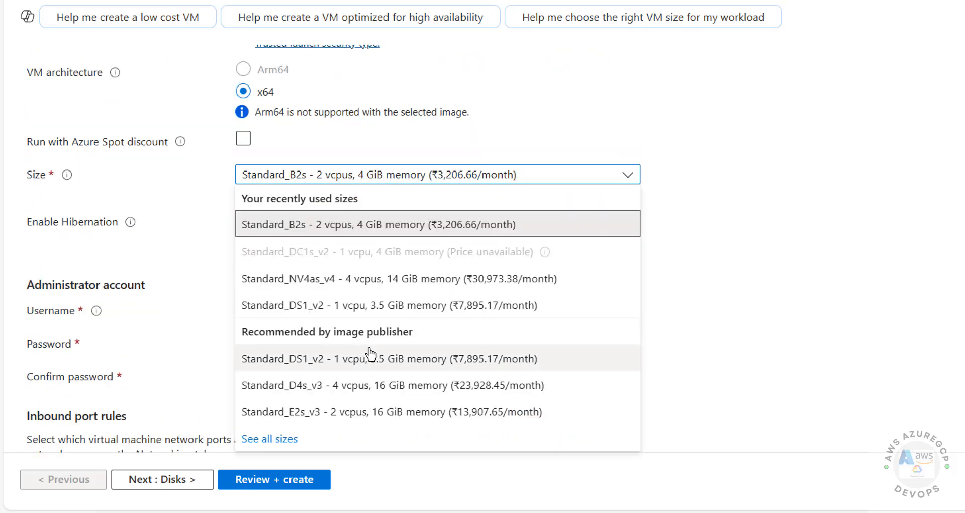
{"action": "scroll", "coordinate": [371, 355], "scroll_direction": "down", "scroll_amount": 2}
{"action": "scroll", "coordinate": [386, 324], "scroll_direction": "up", "scroll_amount": 4}
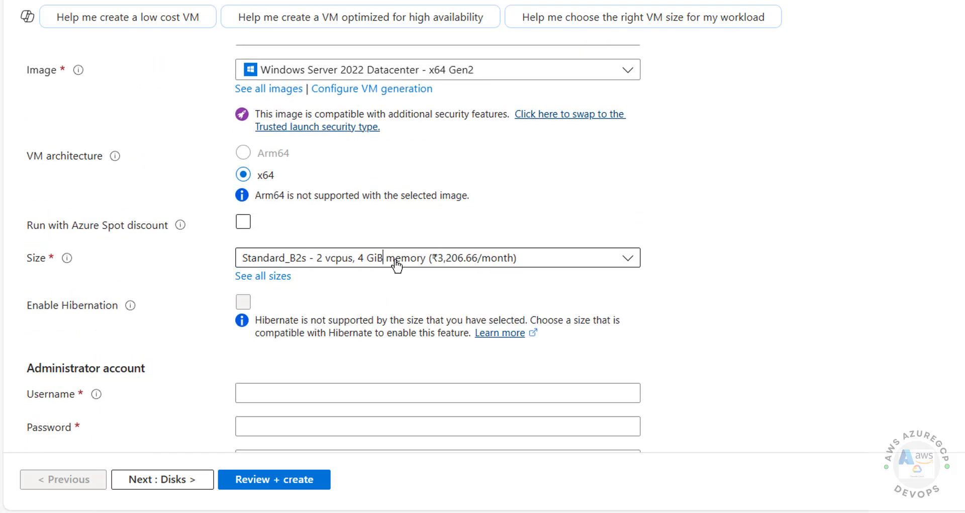
{"action": "left_click", "coordinate": [397, 264]}
{"action": "left_click", "coordinate": [682, 242]}
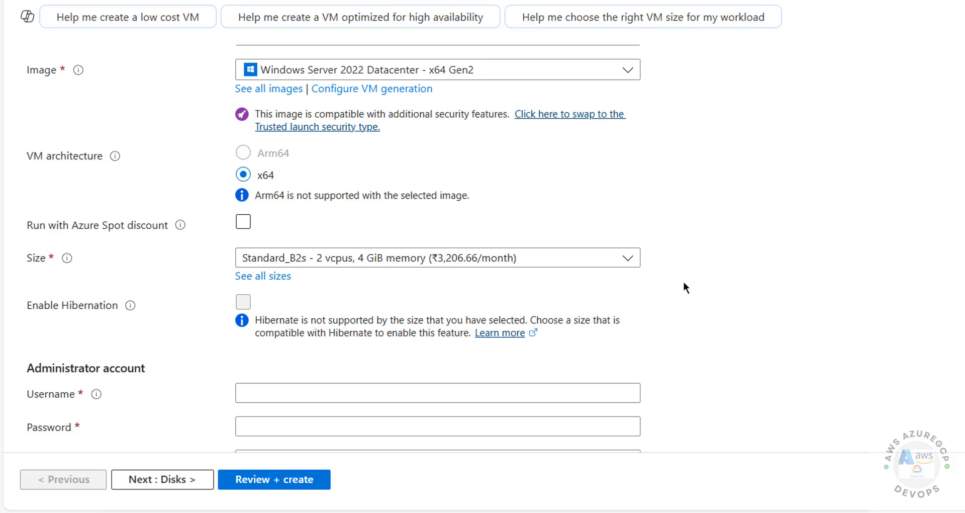
- Set the administrator account's username to azvmadmin
{"action": "scroll", "coordinate": [686, 285], "scroll_direction": "down", "scroll_amount": 3}
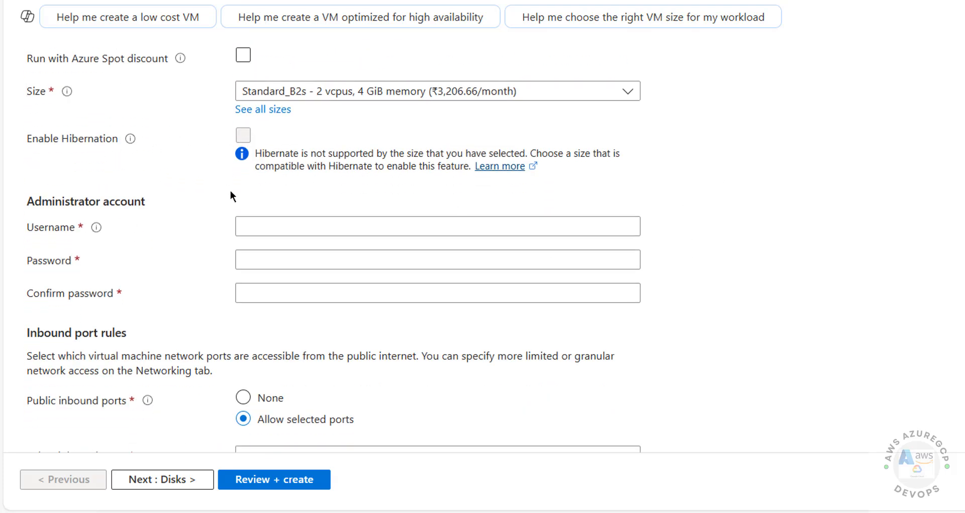
{"action": "left_click", "coordinate": [261, 227]}
{"action": "left_click", "coordinate": [189, 239]}
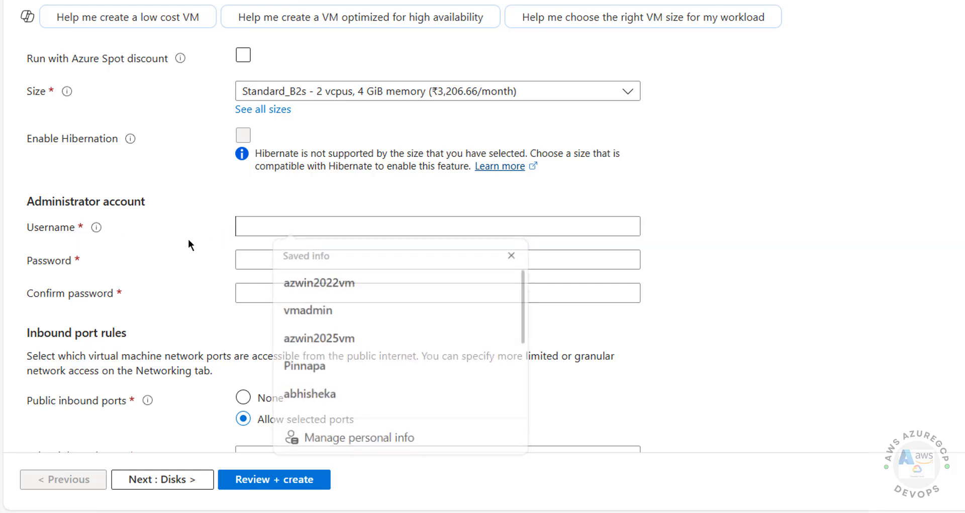
{"action": "left_click", "coordinate": [311, 229]}
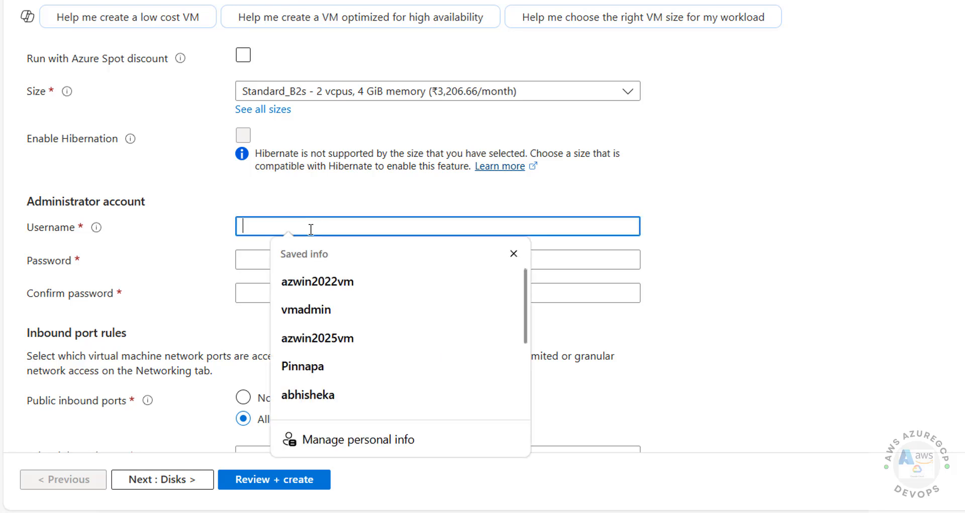
{"action": "type", "text": "azvmadmin"}
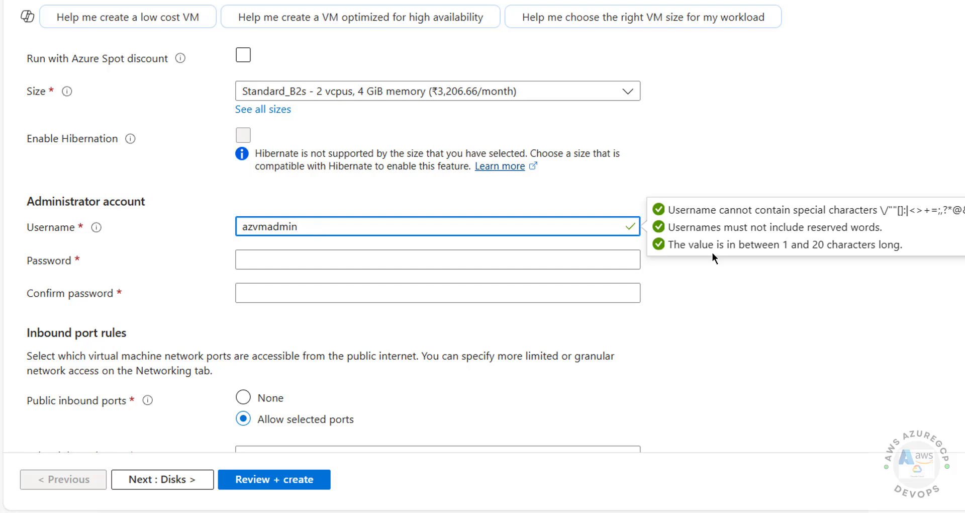
- Enter the administrator account password and repeat it in the confirmation field
{"action": "left_click", "coordinate": [455, 257]}
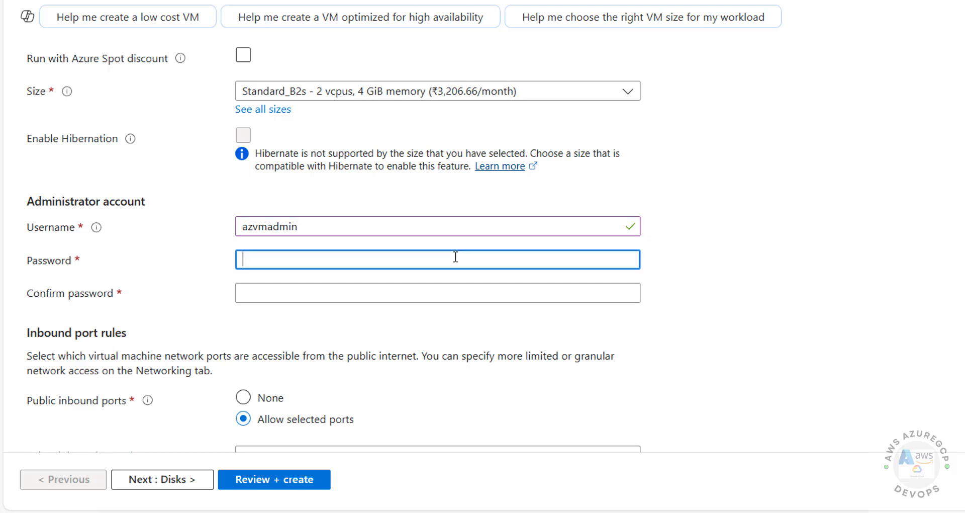
{"action": "type", "text": "A••••••••••••"}
{"action": "key", "text": "Tab"}
{"action": "type", "text": "••"}
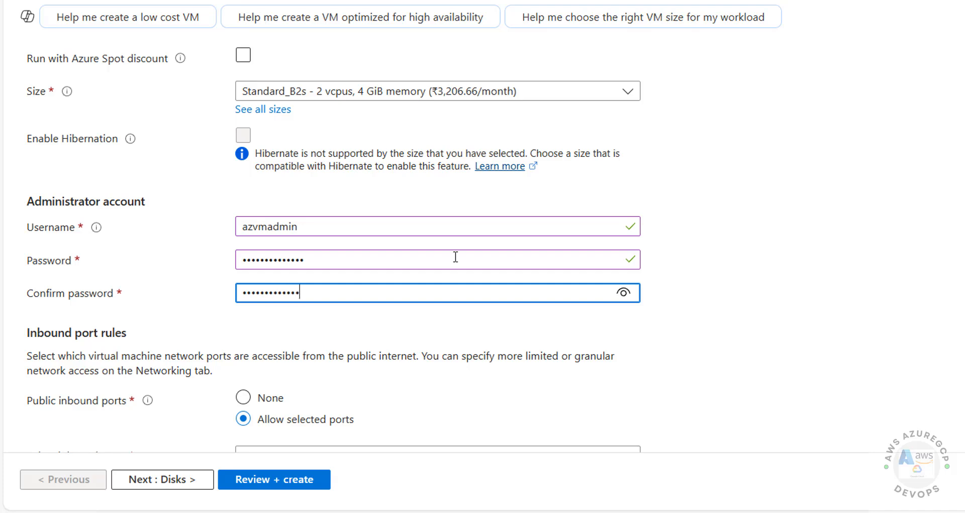
- Add HTTPS (443) and HTTP (80) to the allowed public inbound ports, keeping RDP (3389) selected
{"action": "scroll", "coordinate": [496, 280], "scroll_direction": "down", "scroll_amount": 3}
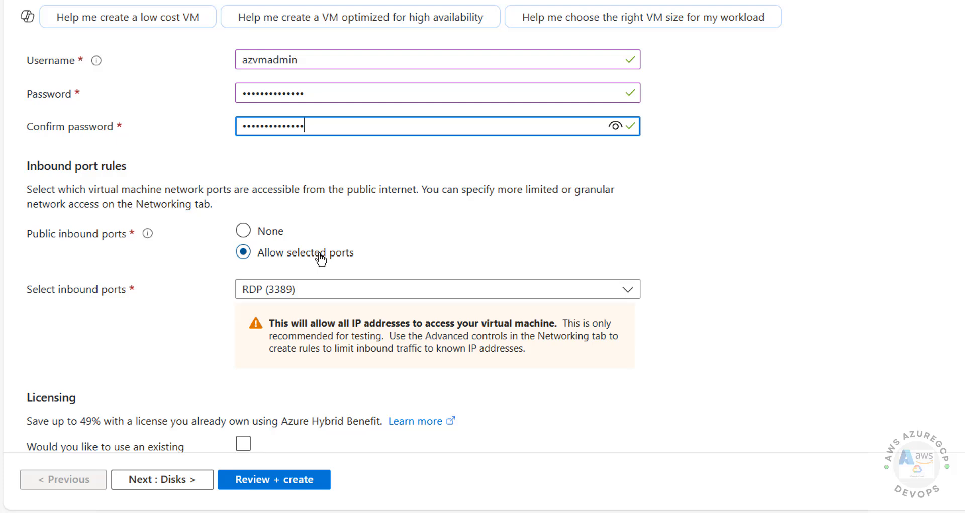
{"action": "left_click", "coordinate": [293, 290]}
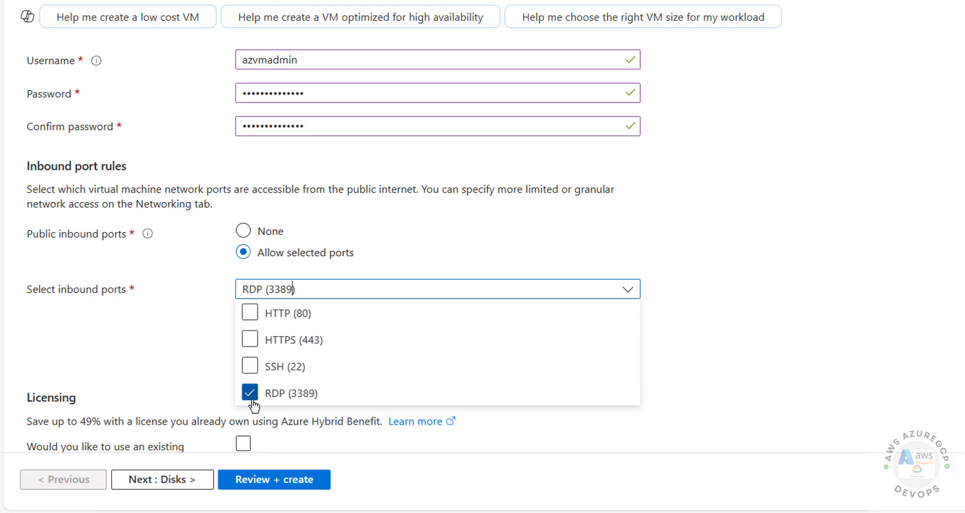
{"action": "left_click", "coordinate": [250, 340]}
{"action": "left_click", "coordinate": [251, 314]}
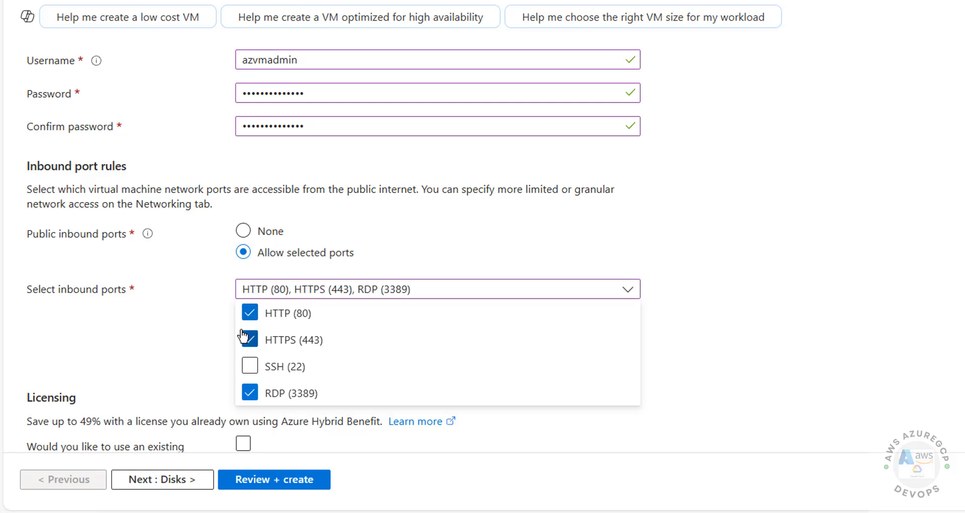
{"action": "left_click", "coordinate": [185, 338]}
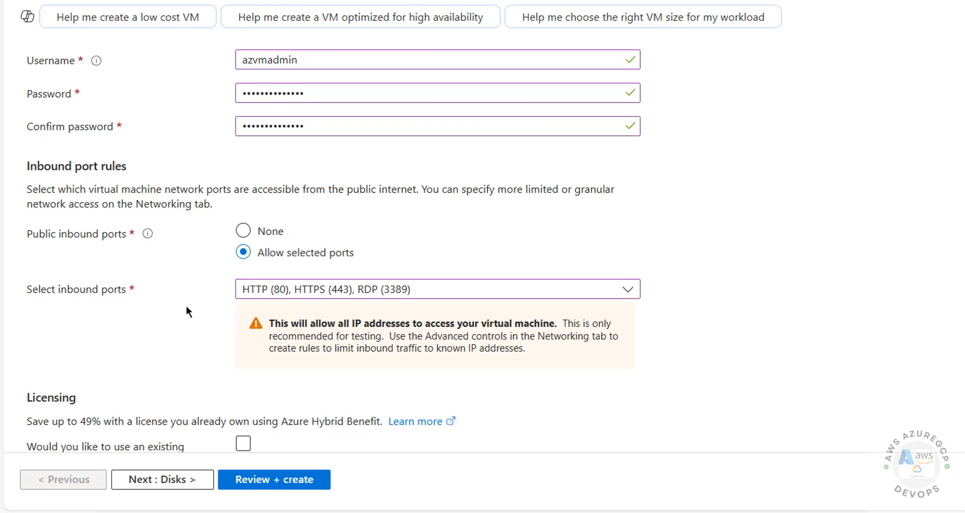
- Compare the estimated monthly cost with and without an existing Windows Server license, leaving the license option deselected
{"action": "scroll", "coordinate": [184, 302], "scroll_direction": "down", "scroll_amount": 2}
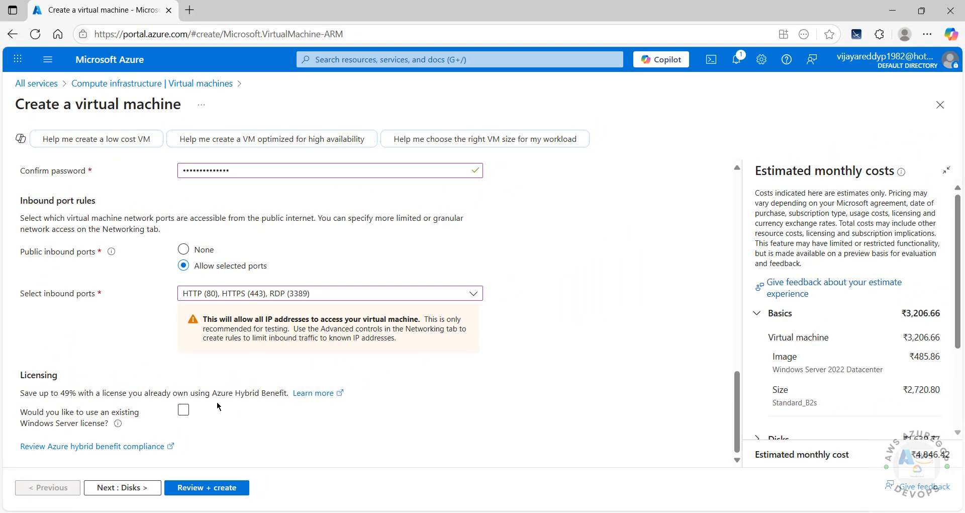
{"action": "left_click", "coordinate": [183, 410]}
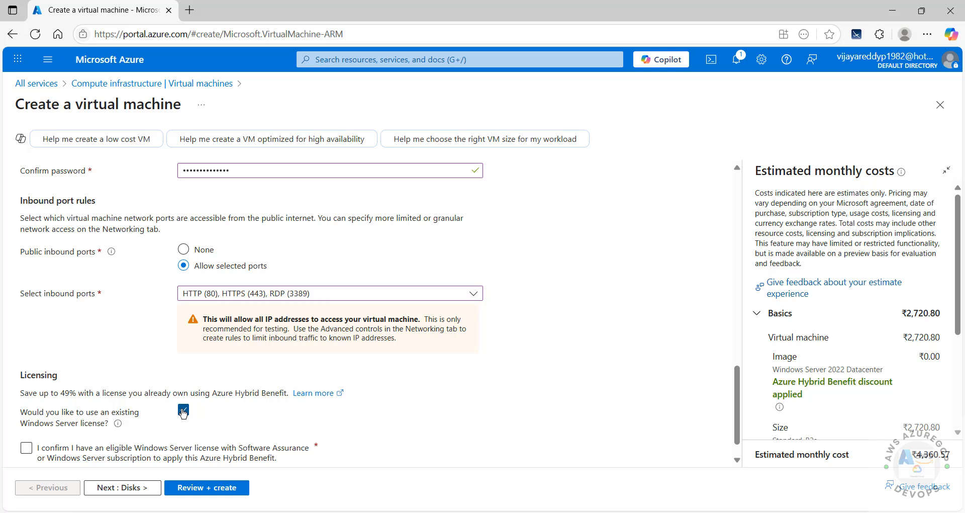
{"action": "left_click", "coordinate": [183, 411]}
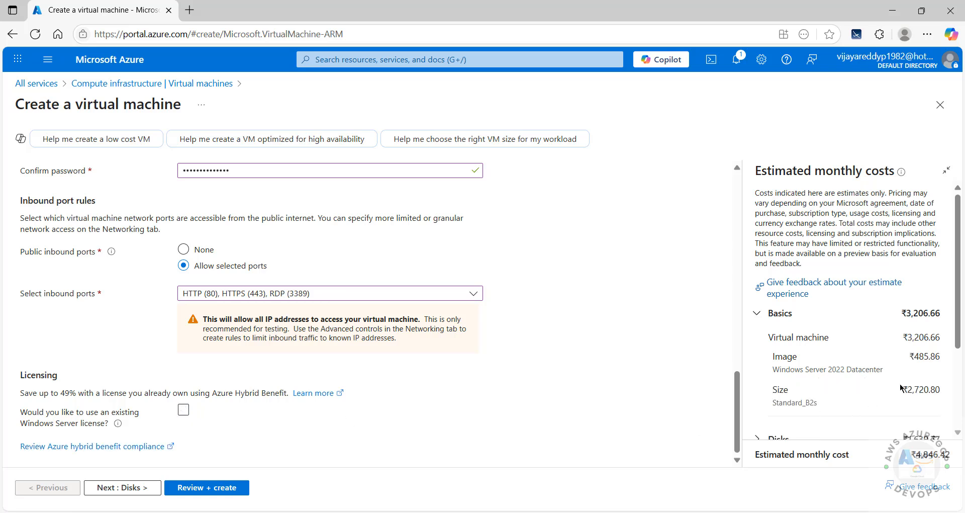
{"action": "left_click", "coordinate": [190, 411]}
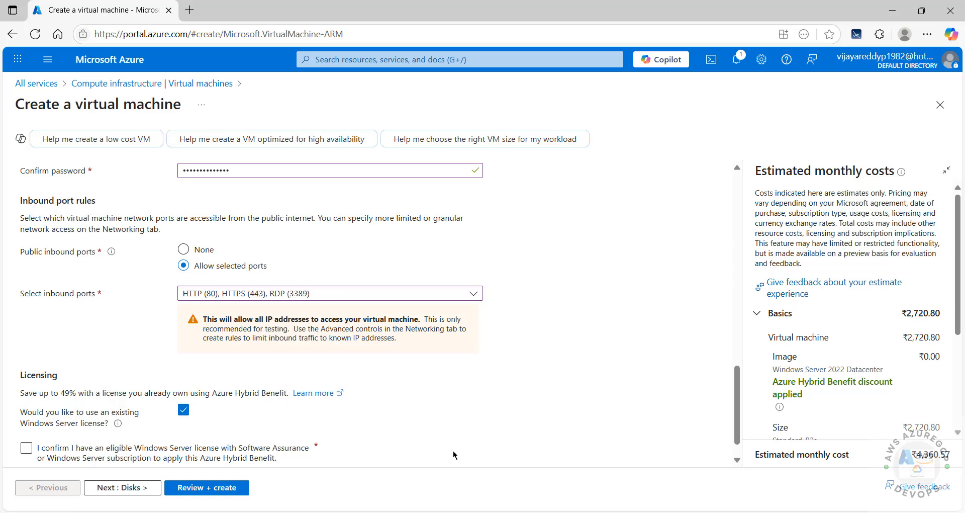
{"action": "left_click", "coordinate": [183, 410]}
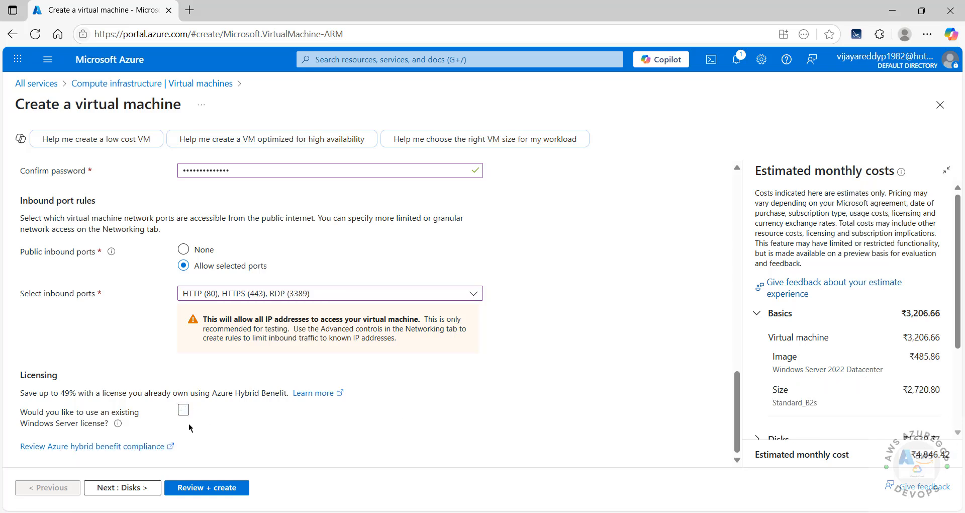
- Proceed to the virtual machine's disk settings and go to the OS disk options
{"action": "left_click", "coordinate": [130, 487]}
{"action": "scroll", "coordinate": [303, 221], "scroll_direction": "down", "scroll_amount": 2}
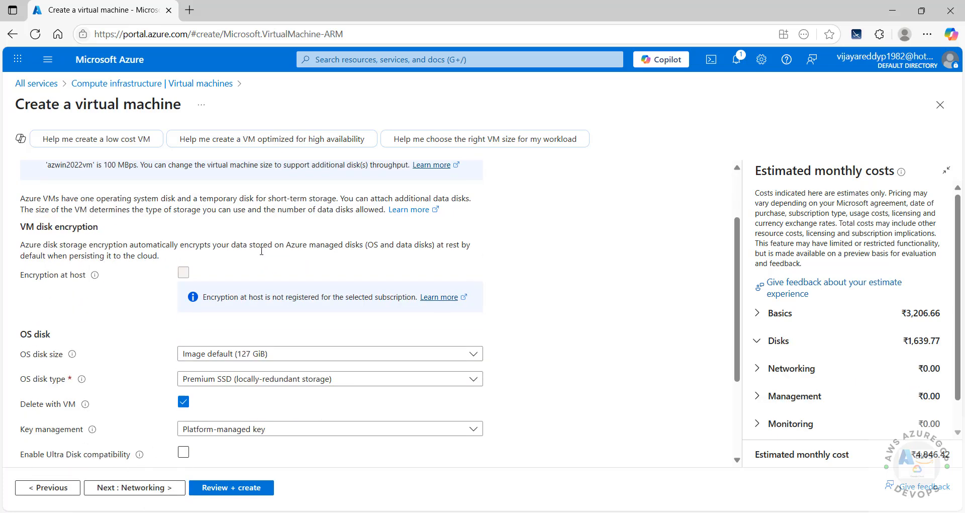
- Try an OS disk size of 1 TiB (P30), then return it to Image default (127 GiB)
{"action": "left_click", "coordinate": [223, 296]}
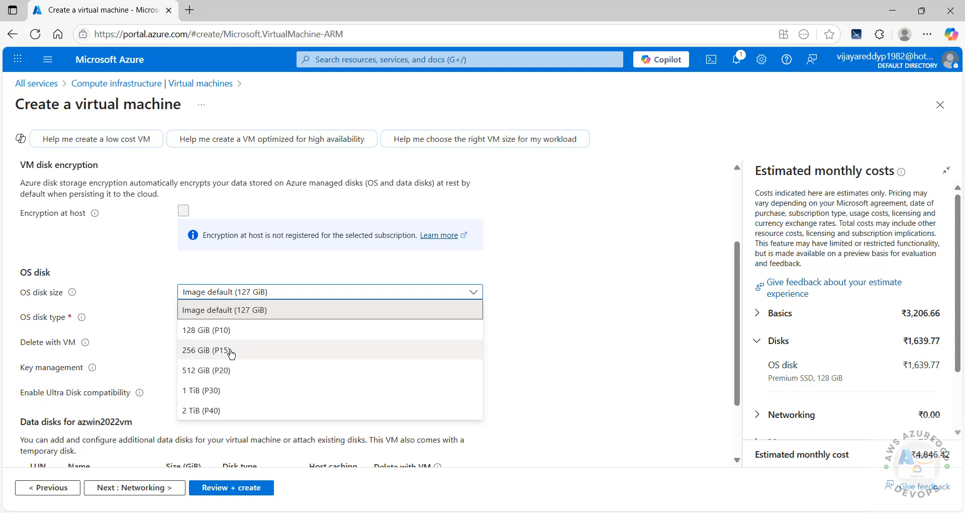
{"action": "left_click", "coordinate": [217, 391]}
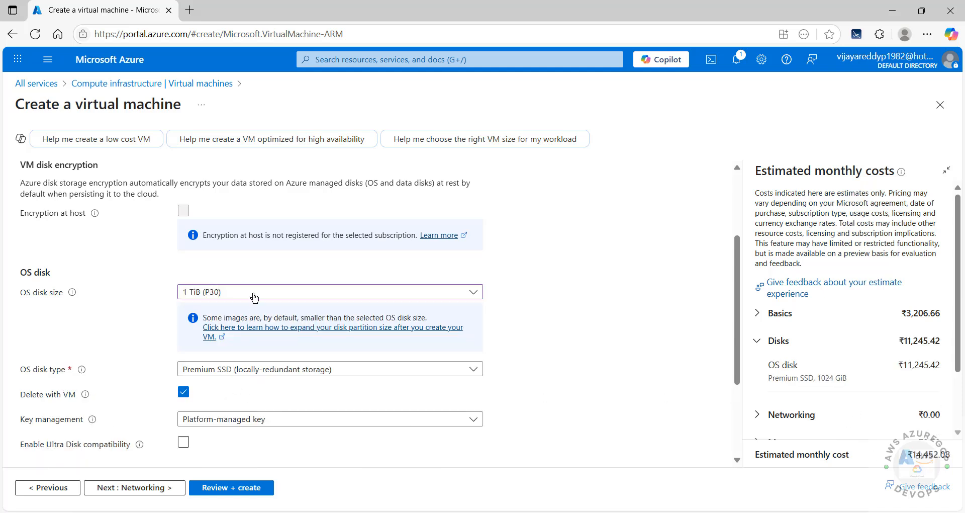
{"action": "left_click", "coordinate": [254, 296]}
{"action": "left_click", "coordinate": [252, 303]}
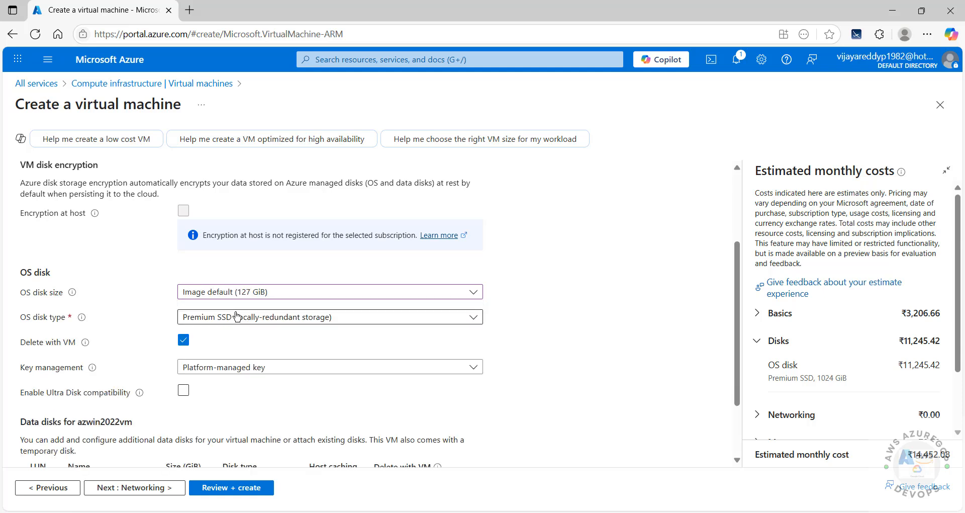
- Set the OS disk type to Standard SSD with locally-redundant storage and review the data disk options
{"action": "left_click", "coordinate": [266, 317]}
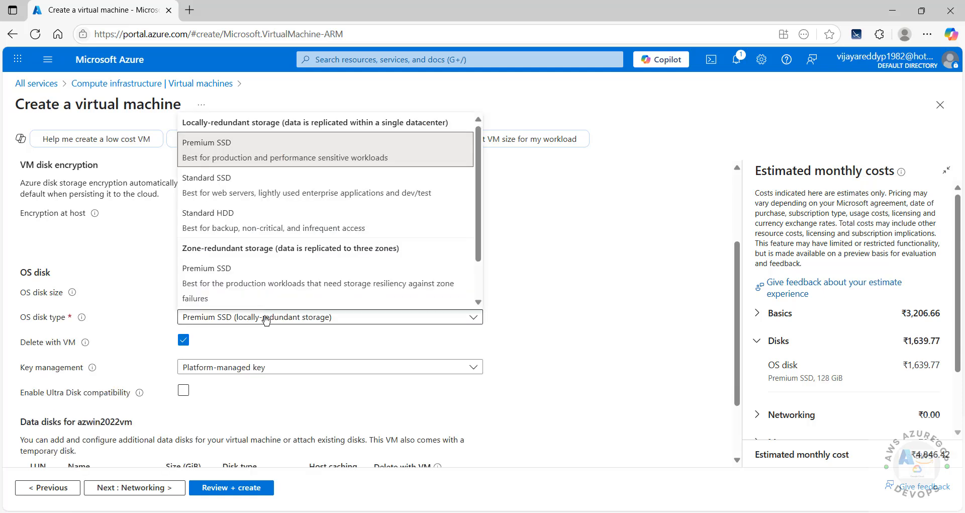
{"action": "left_click", "coordinate": [257, 185]}
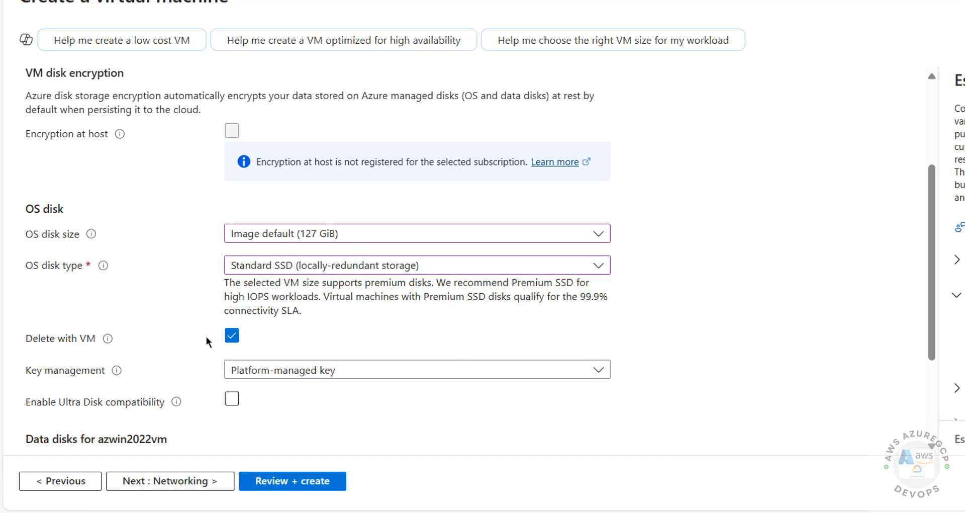
{"action": "scroll", "coordinate": [272, 312], "scroll_direction": "down", "scroll_amount": 3}
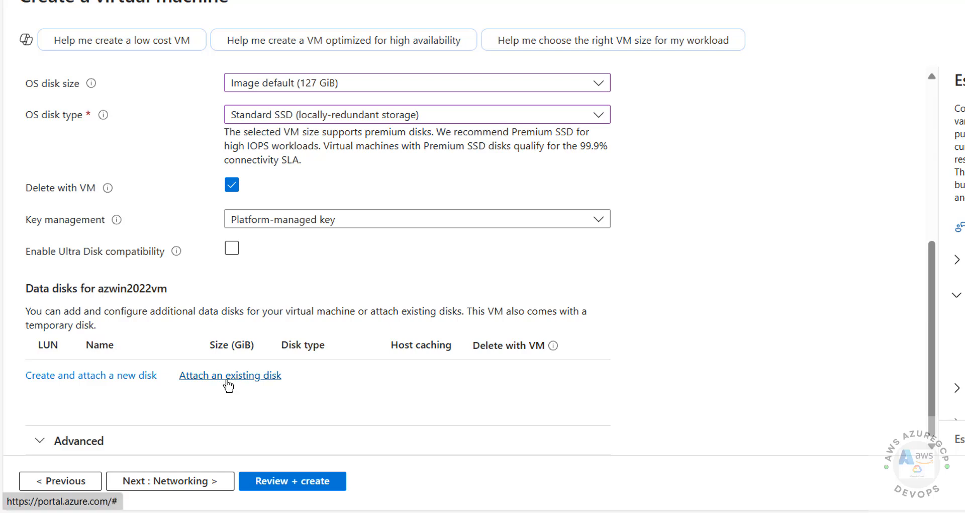
- Proceed to the networking settings and examine the virtual network, subnet, public IP and inbound port options, keeping the defaults
{"action": "left_click", "coordinate": [200, 480]}
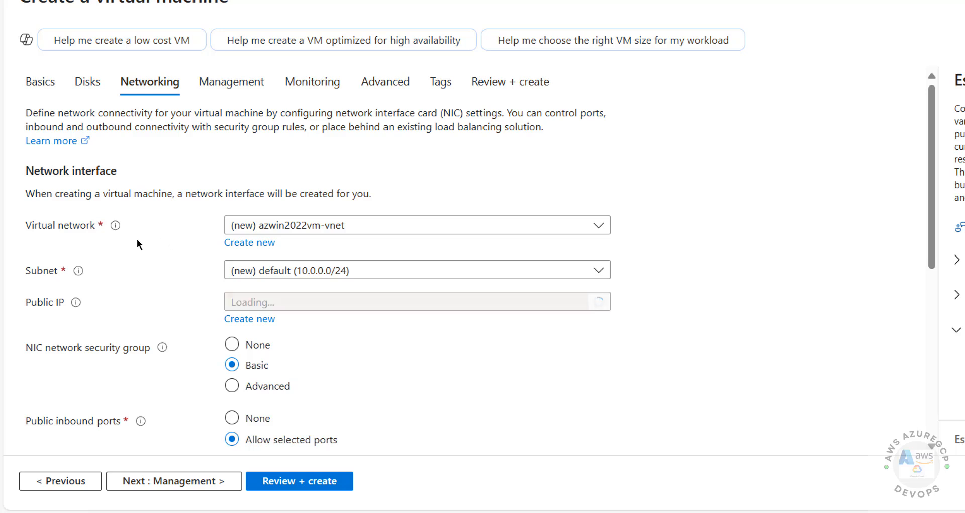
{"action": "left_click", "coordinate": [315, 230]}
{"action": "left_click", "coordinate": [315, 231]}
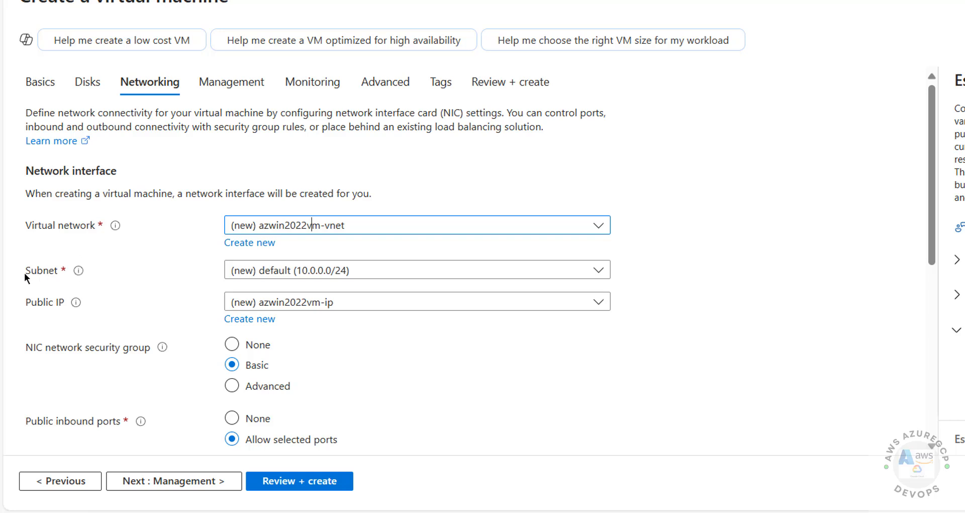
{"action": "left_click_drag", "start_coordinate": [24, 272], "coordinate": [97, 267]}
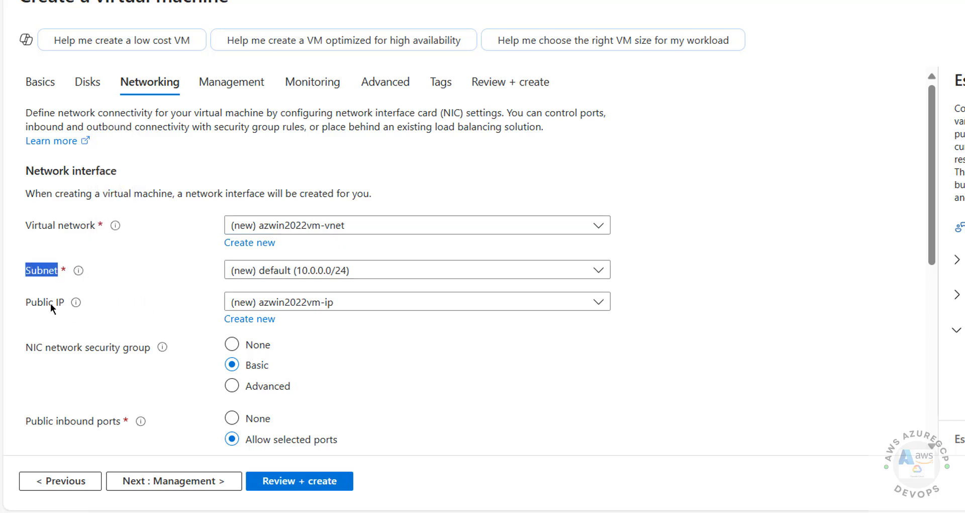
{"action": "left_click", "coordinate": [295, 302]}
{"action": "left_click", "coordinate": [296, 301]}
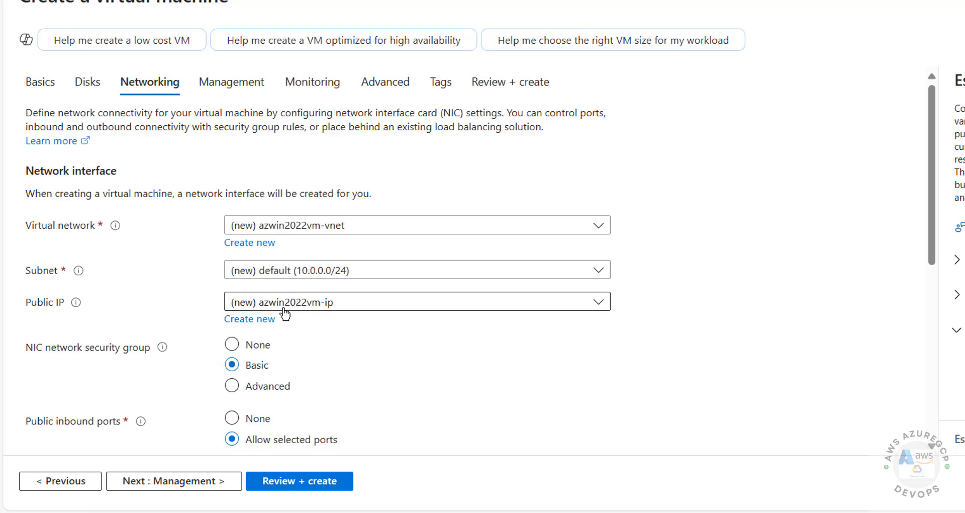
{"action": "double_click", "coordinate": [304, 303]}
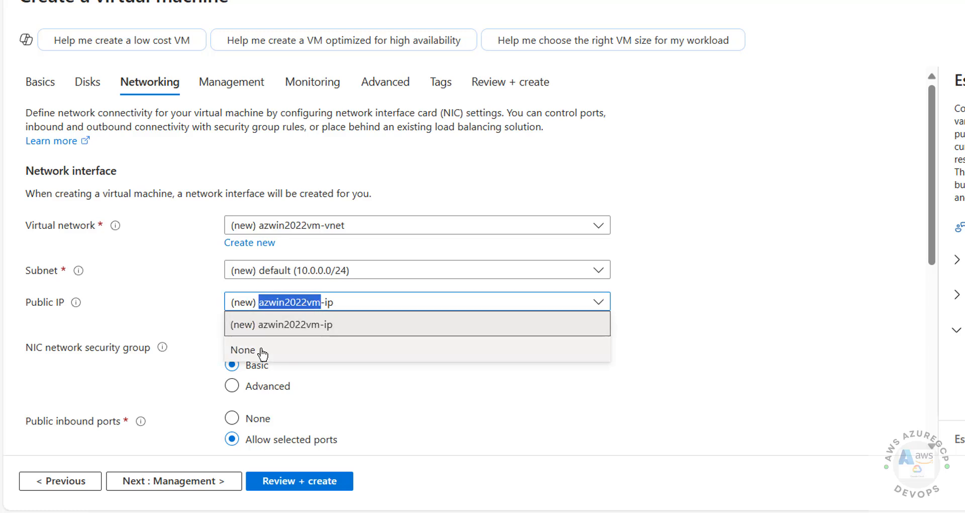
{"action": "left_click", "coordinate": [149, 320]}
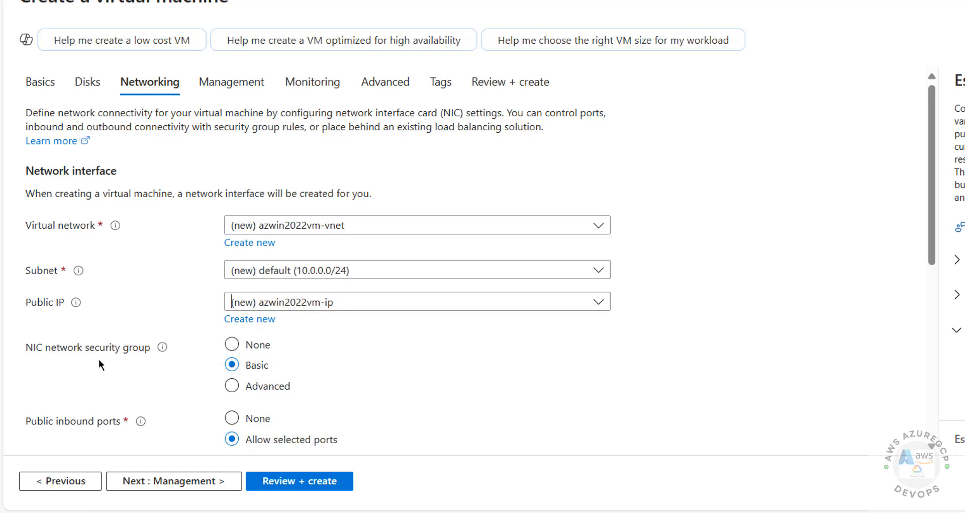
{"action": "scroll", "coordinate": [138, 377], "scroll_direction": "down", "scroll_amount": 5}
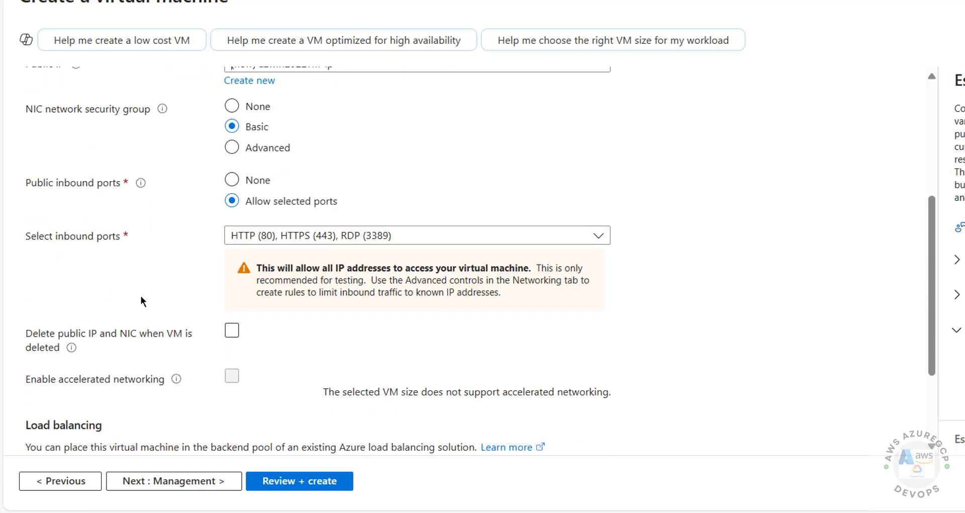
- Enable deletion of the public IP and NIC together with the virtual machine, keeping the load balancing option at None
{"action": "scroll", "coordinate": [183, 275], "scroll_direction": "down", "scroll_amount": 2}
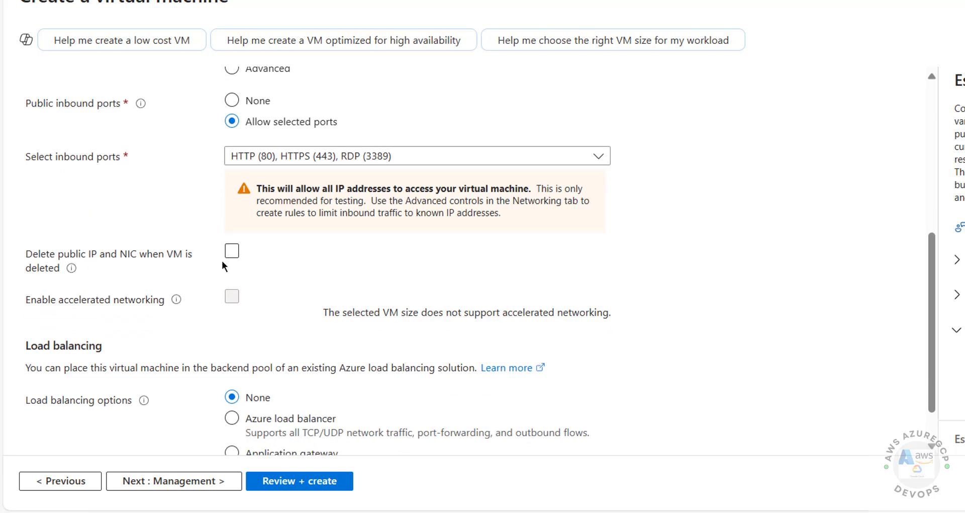
{"action": "left_click", "coordinate": [238, 256]}
{"action": "scroll", "coordinate": [125, 364], "scroll_direction": "down", "scroll_amount": 1}
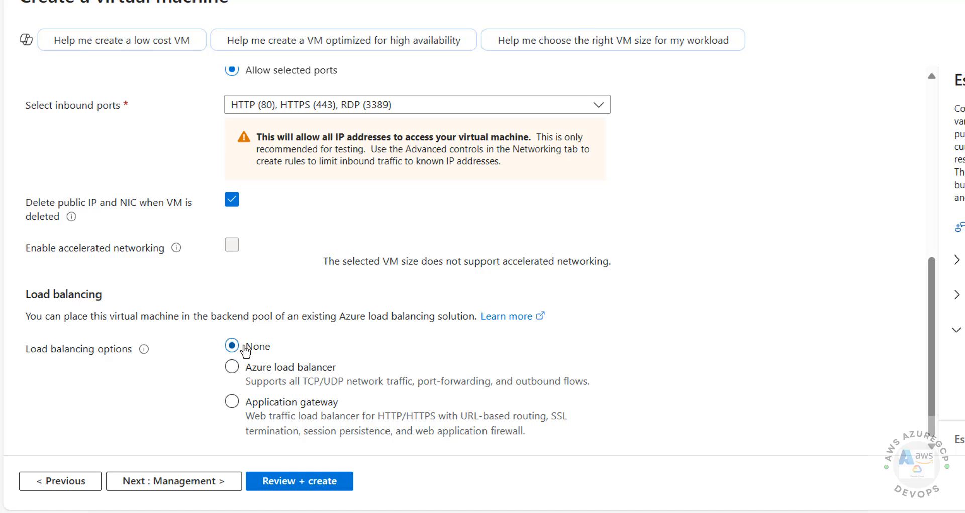
{"action": "left_click", "coordinate": [232, 368]}
- Proceed to the management settings and examine the identity, Microsoft Entra ID, auto-shutdown, backup, site recovery and guest OS update options
{"action": "left_click", "coordinate": [177, 481]}
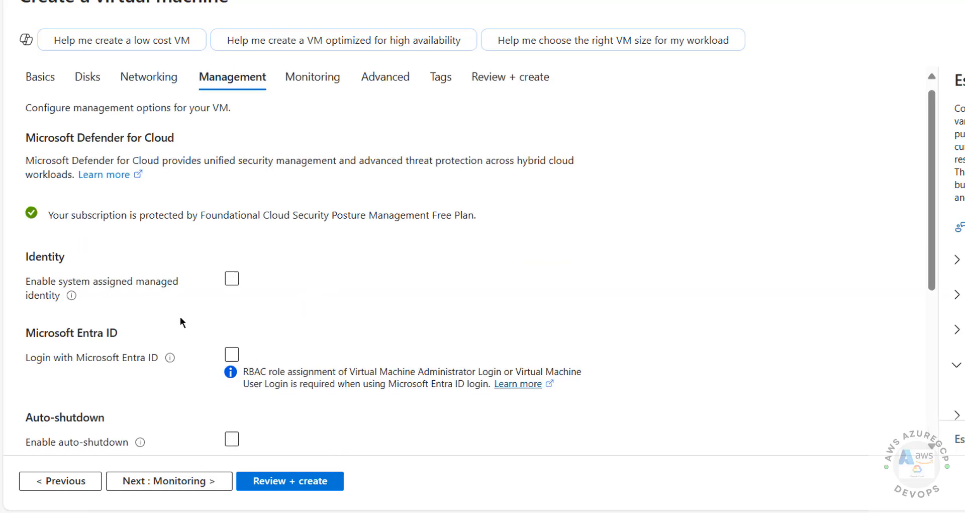
{"action": "scroll", "coordinate": [181, 322], "scroll_direction": "down", "scroll_amount": 3}
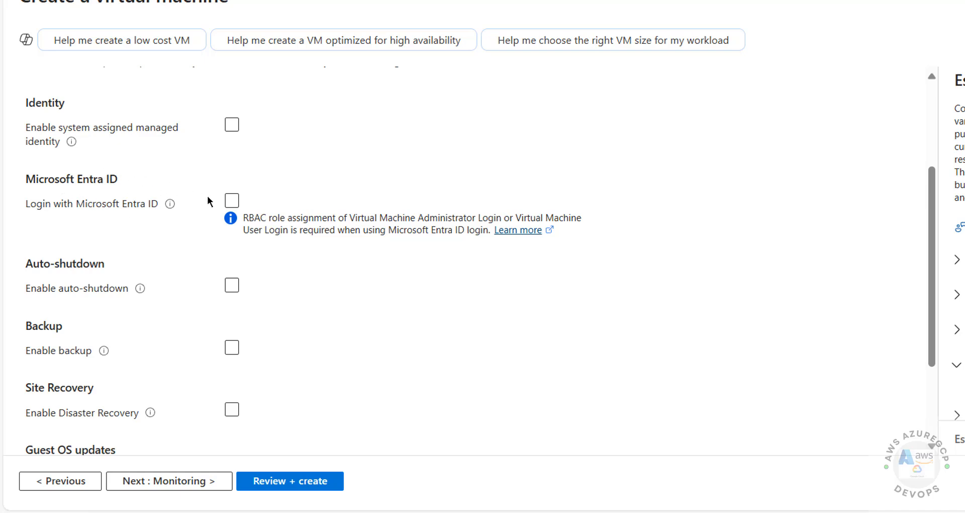
{"action": "scroll", "coordinate": [189, 282], "scroll_direction": "down", "scroll_amount": 3}
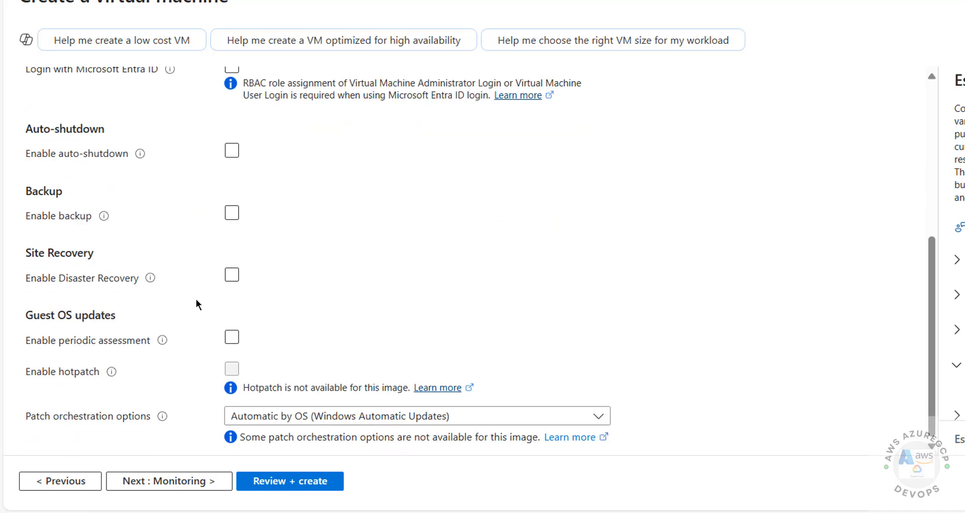
{"action": "scroll", "coordinate": [197, 304], "scroll_direction": "up", "scroll_amount": 7}
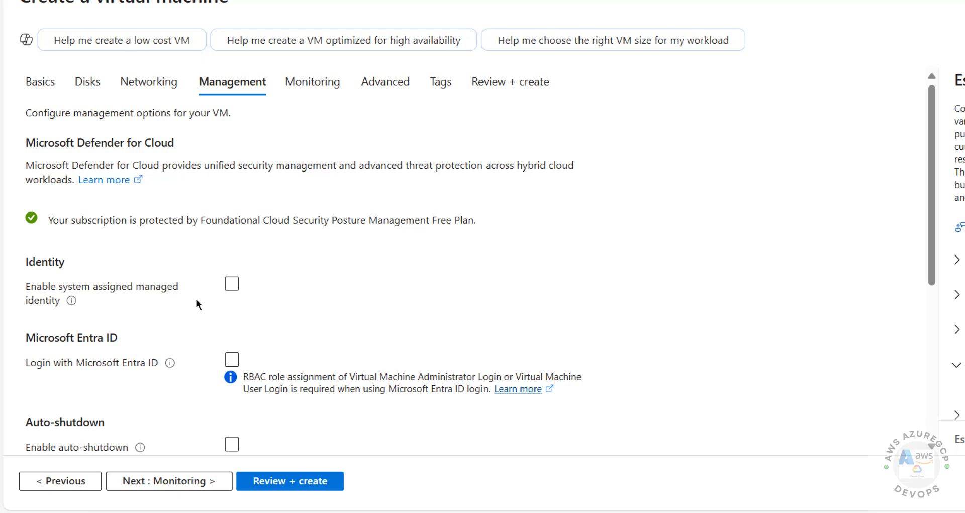
- Go through the monitoring and advanced settings, trying the user data option and leaving it disabled
{"action": "left_click", "coordinate": [311, 86]}
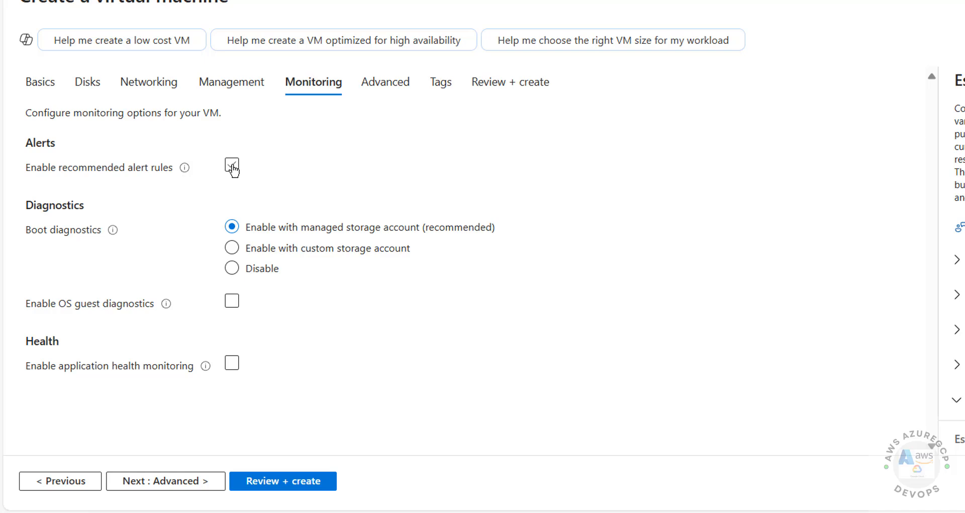
{"action": "left_click", "coordinate": [380, 81]}
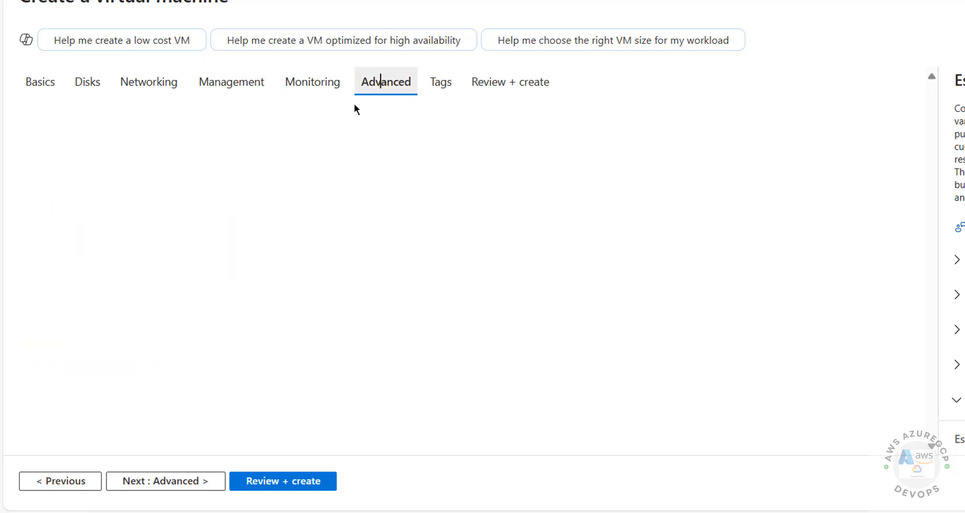
{"action": "scroll", "coordinate": [284, 293], "scroll_direction": "down", "scroll_amount": 3}
{"action": "left_click", "coordinate": [283, 293]}
{"action": "scroll", "coordinate": [229, 292], "scroll_direction": "down", "scroll_amount": 3}
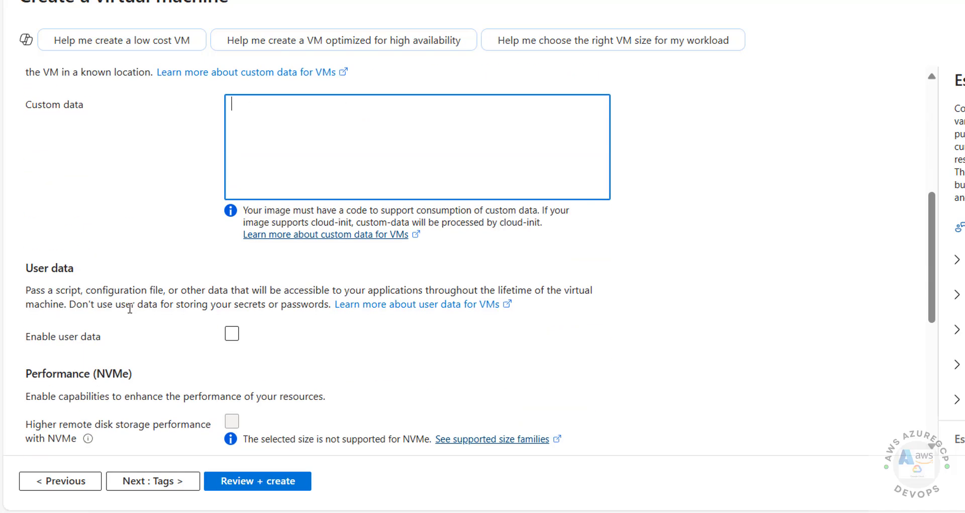
{"action": "left_click", "coordinate": [232, 334]}
{"action": "left_click", "coordinate": [232, 333]}
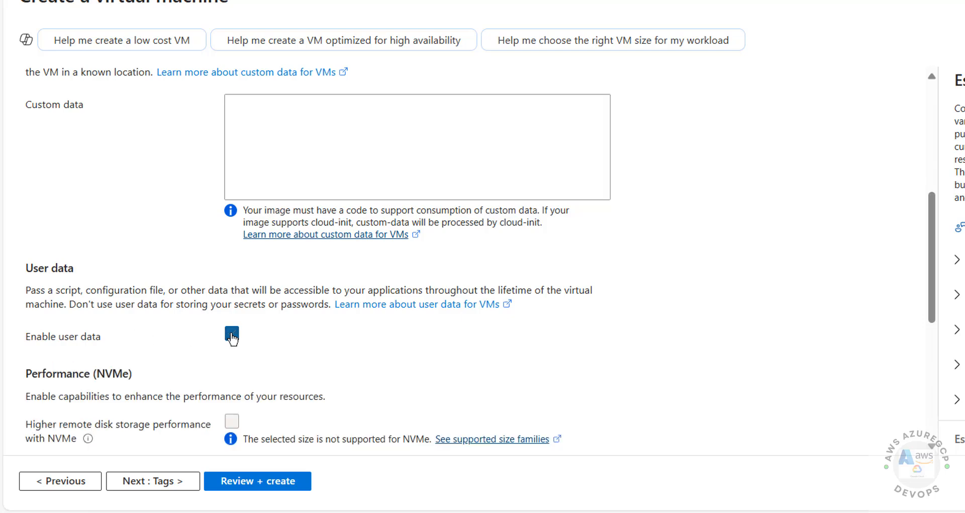
{"action": "scroll", "coordinate": [309, 342], "scroll_direction": "down", "scroll_amount": 5}
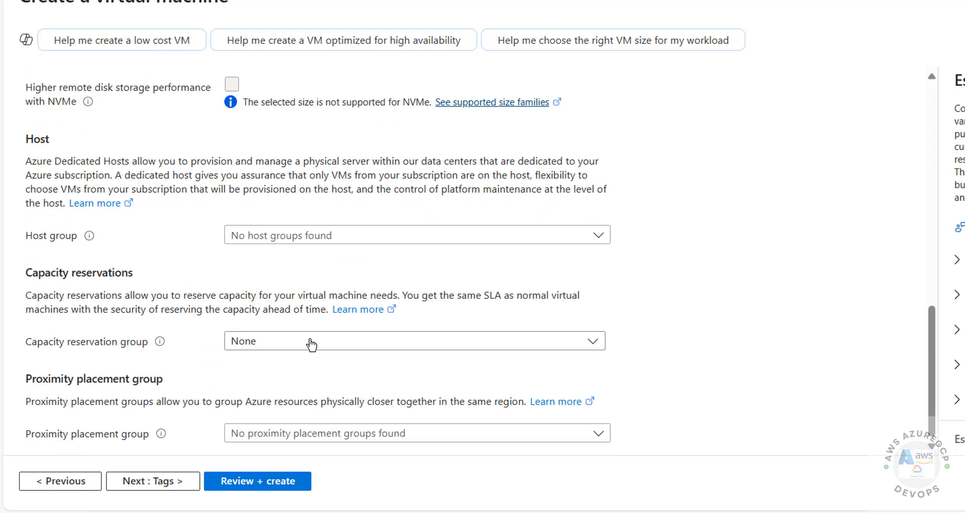
- Leave the tags empty, check the configuration summary and create the virtual machine
{"action": "left_click", "coordinate": [155, 482]}
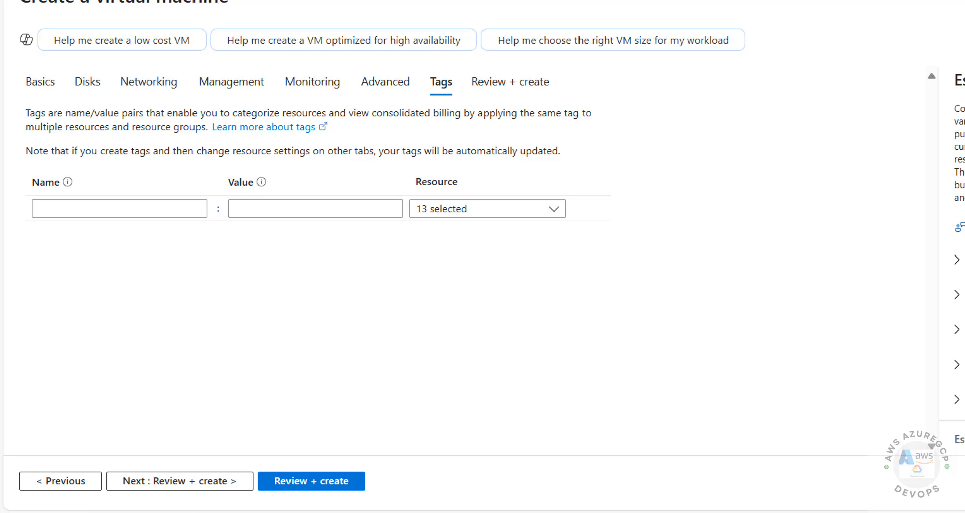
{"action": "left_click", "coordinate": [195, 484]}
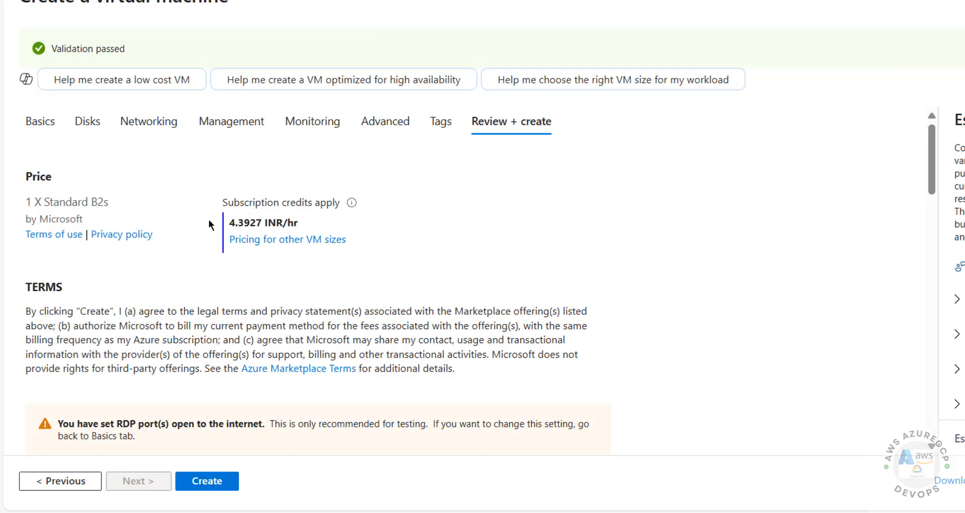
{"action": "scroll", "coordinate": [333, 226], "scroll_direction": "down", "scroll_amount": 15}
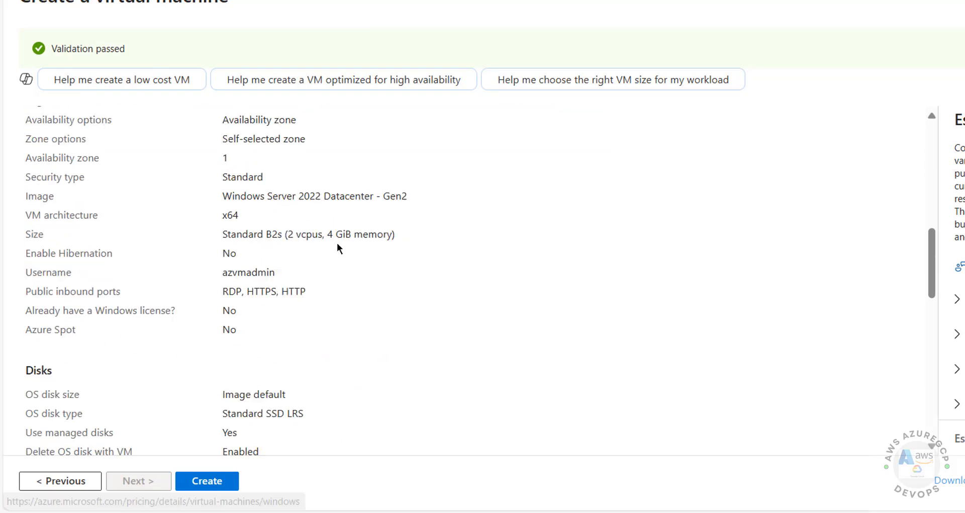
{"action": "scroll", "coordinate": [336, 248], "scroll_direction": "down", "scroll_amount": 5}
{"action": "scroll", "coordinate": [339, 252], "scroll_direction": "up", "scroll_amount": 20}
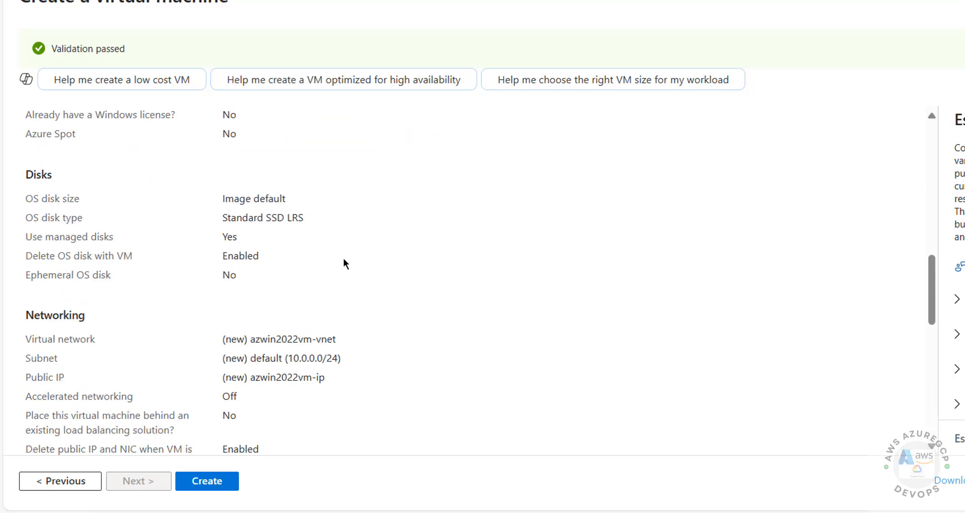
{"action": "scroll", "coordinate": [333, 251], "scroll_direction": "up", "scroll_amount": 3}
{"action": "scroll", "coordinate": [338, 252], "scroll_direction": "down", "scroll_amount": 8}
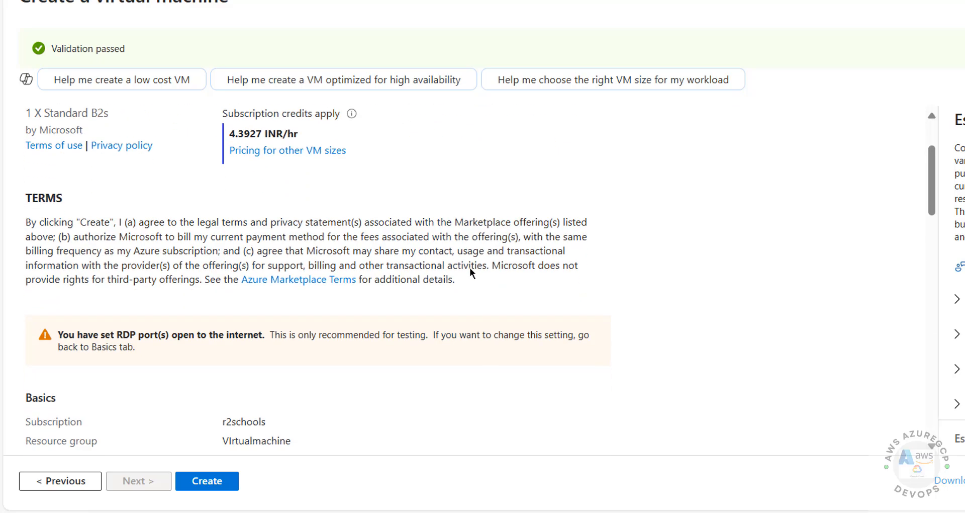
{"action": "scroll", "coordinate": [492, 239], "scroll_direction": "down", "scroll_amount": 10}
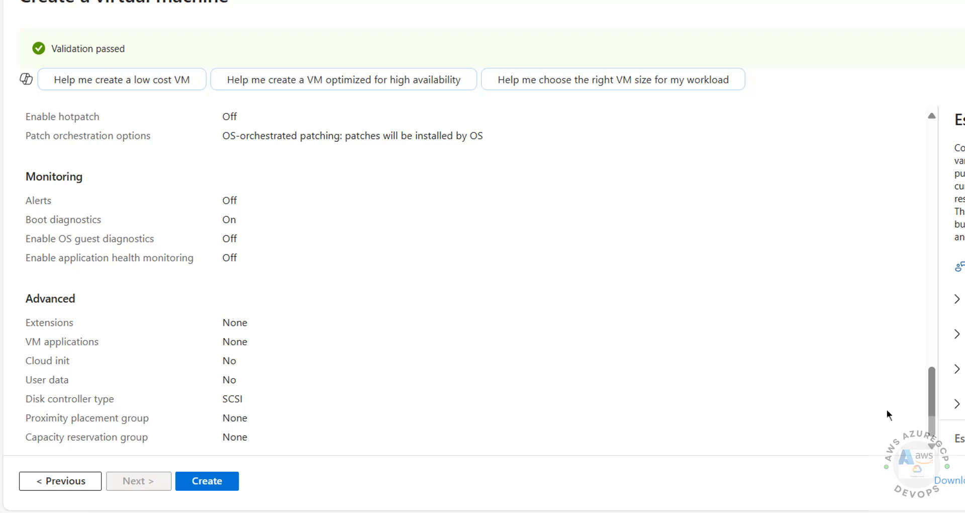
{"action": "scroll", "coordinate": [96, 142], "scroll_direction": "up", "scroll_amount": 12}
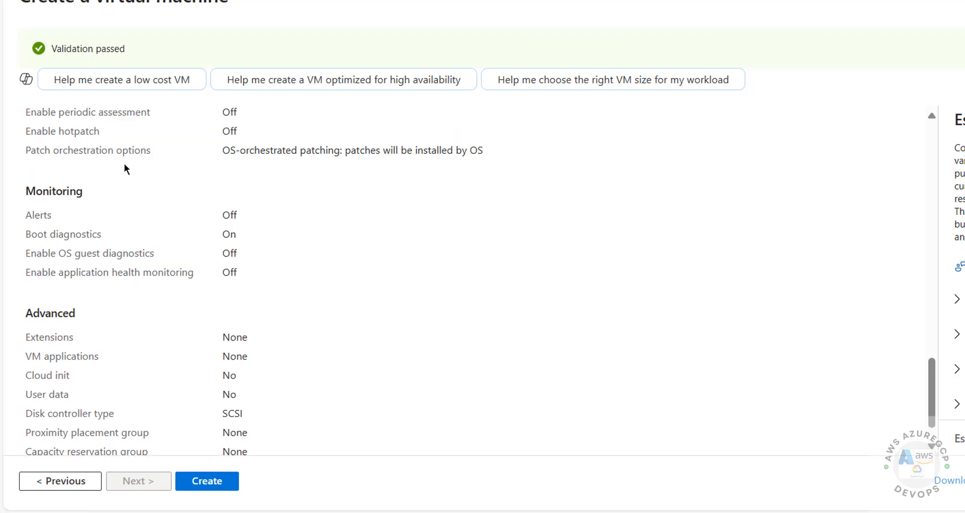
{"action": "scroll", "coordinate": [96, 107], "scroll_direction": "up", "scroll_amount": 3}
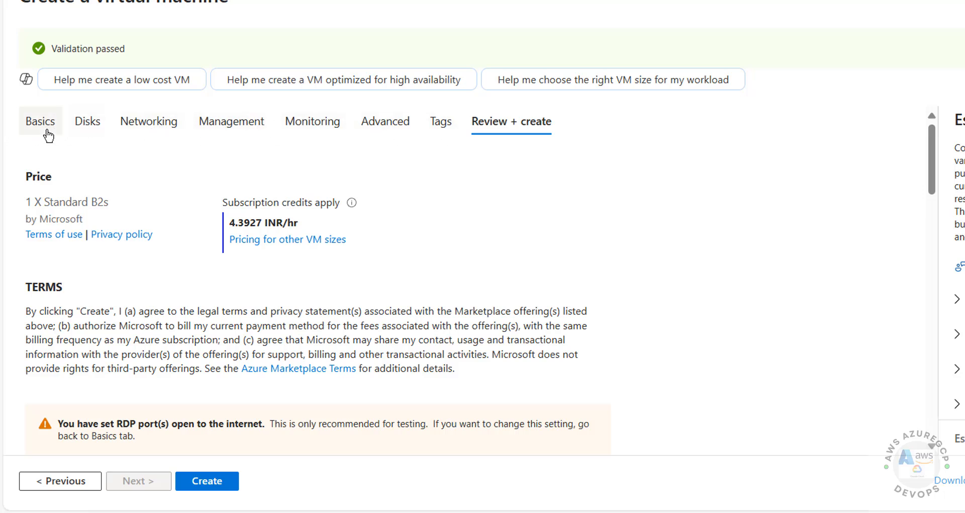
{"action": "left_click", "coordinate": [222, 486]}
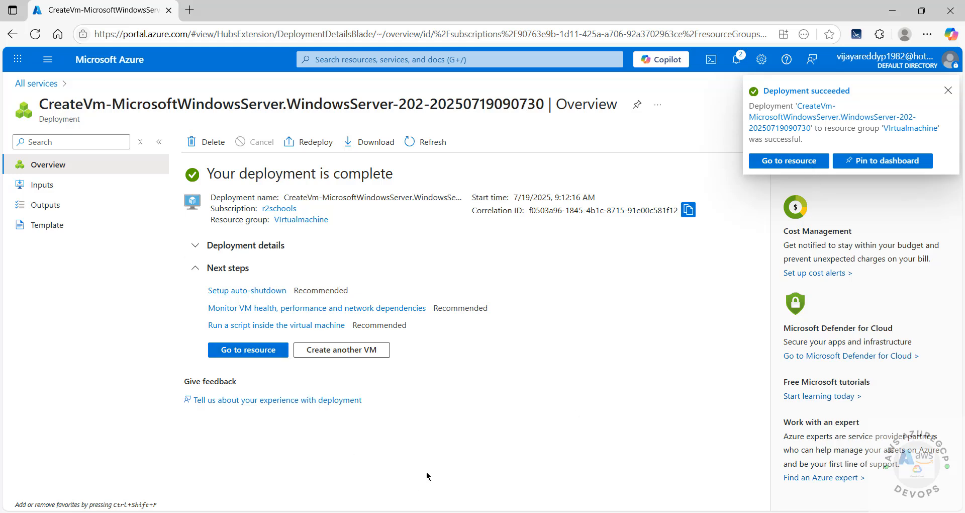
- Go to the virtual machines list in the Compute services and open azwin2022vm with the list collapsed
{"action": "left_click", "coordinate": [45, 84]}
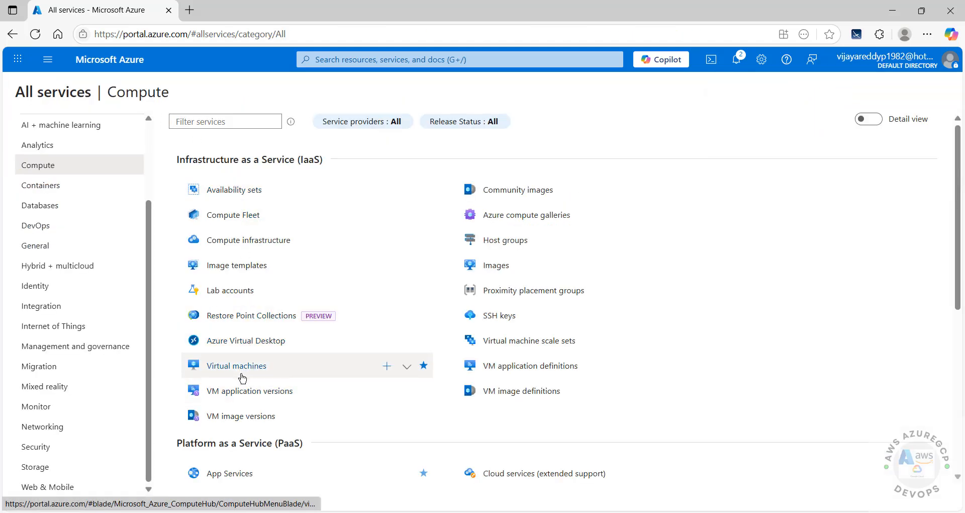
{"action": "left_click", "coordinate": [244, 367]}
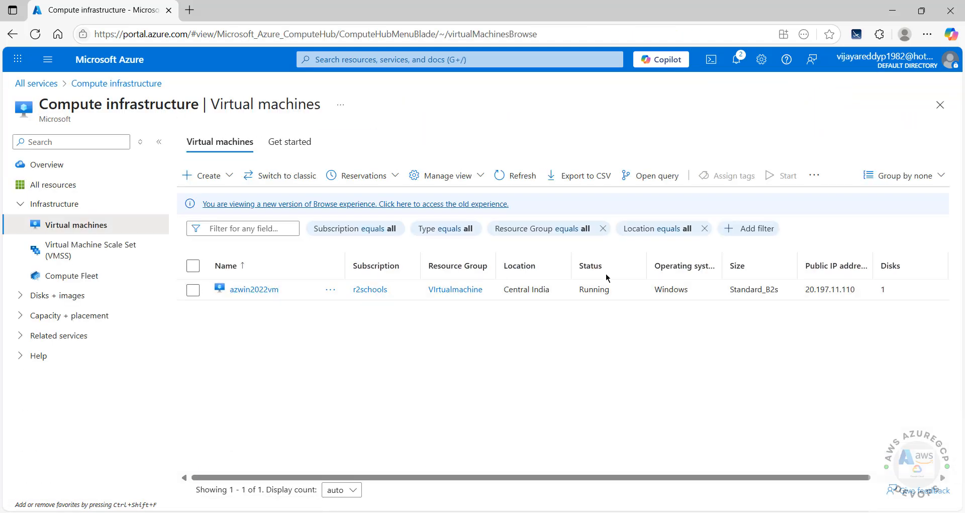
{"action": "left_click", "coordinate": [261, 294]}
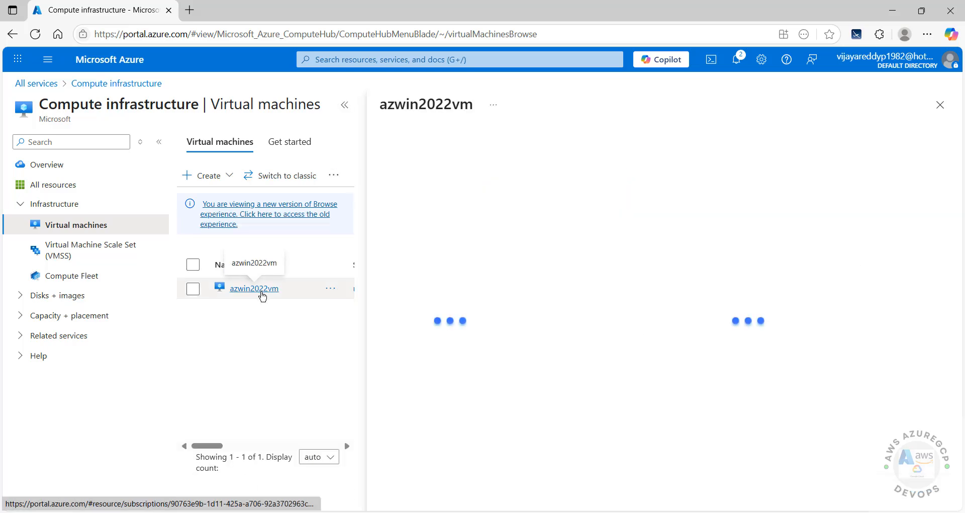
{"action": "left_click", "coordinate": [345, 106]}
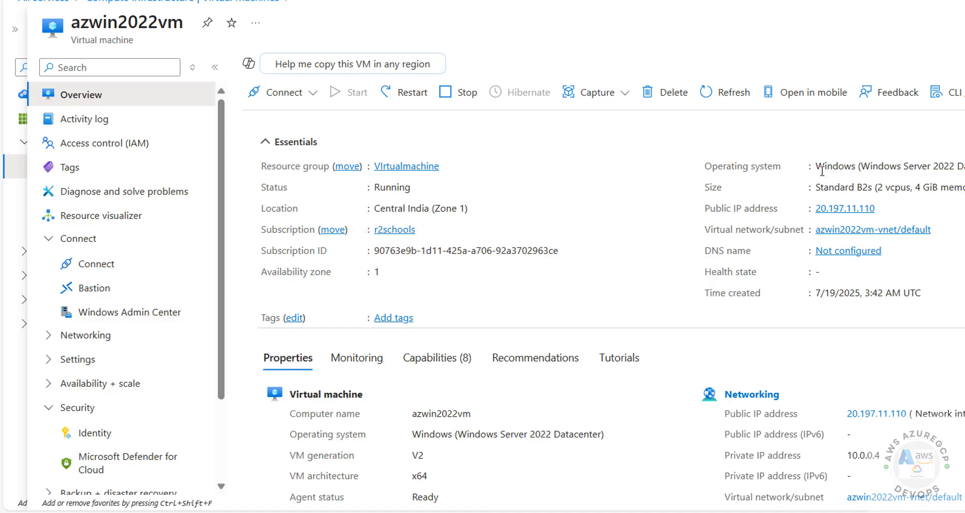
- Examine azwin2022vm's operating system, creation time, status, networking, size and disk details on its overview
{"action": "left_click_drag", "start_coordinate": [822, 170], "coordinate": [964, 168]}
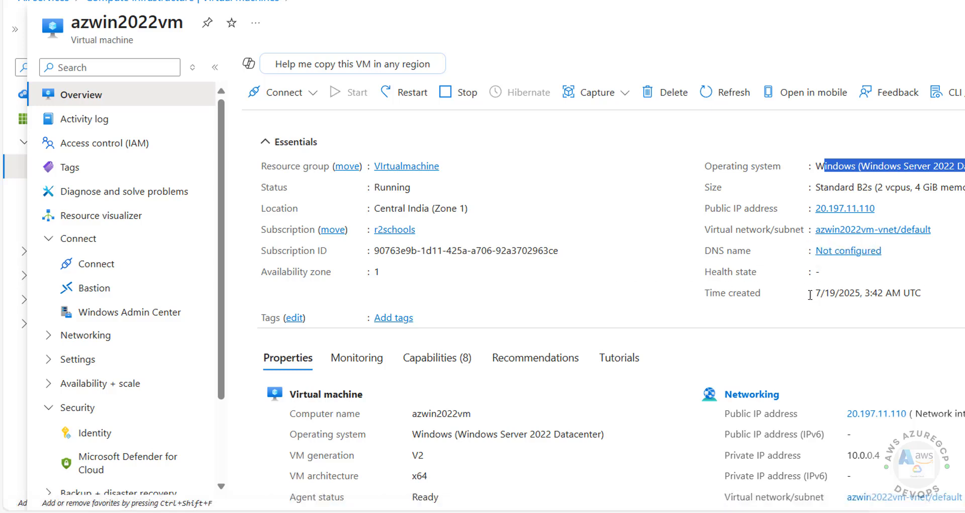
{"action": "left_click_drag", "start_coordinate": [815, 292], "coordinate": [921, 292]}
{"action": "scroll", "coordinate": [591, 289], "scroll_direction": "down", "scroll_amount": 3}
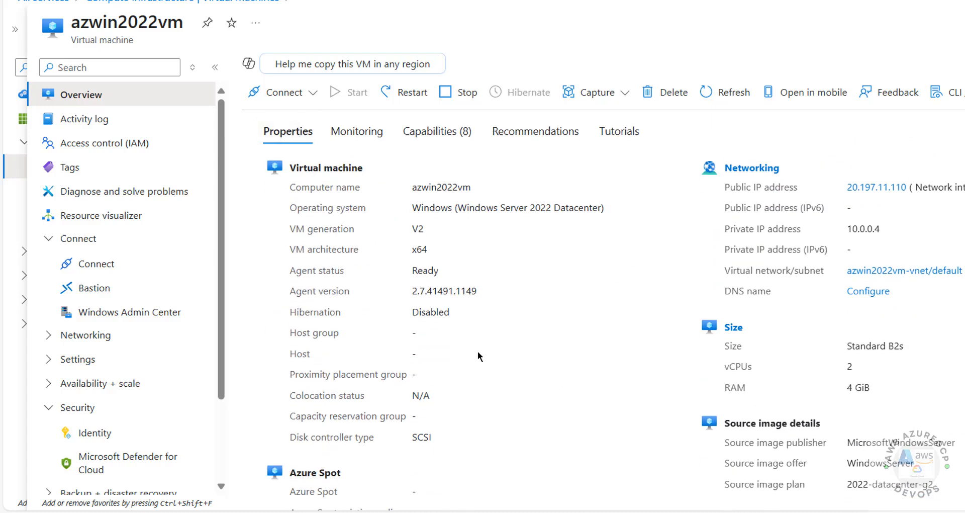
{"action": "scroll", "coordinate": [477, 356], "scroll_direction": "down", "scroll_amount": 3}
{"action": "scroll", "coordinate": [805, 295], "scroll_direction": "down", "scroll_amount": 4}
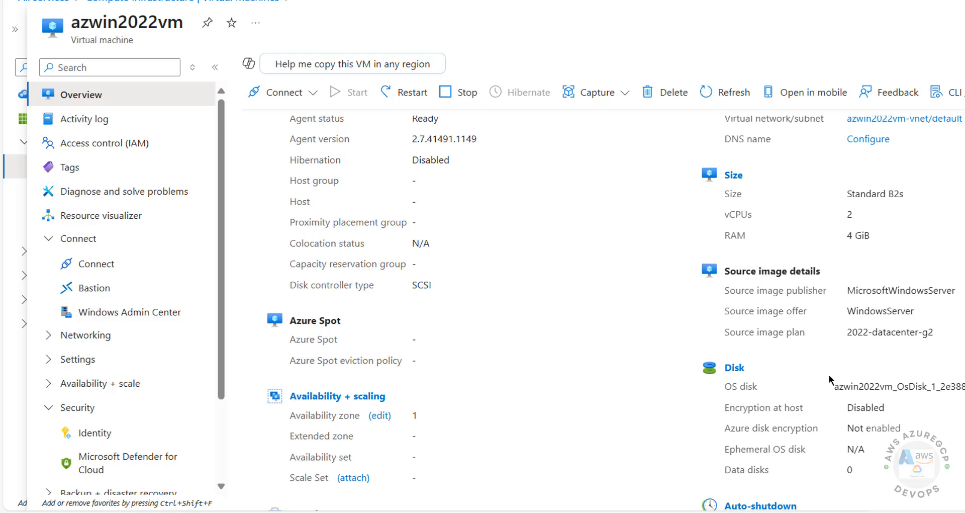
{"action": "scroll", "coordinate": [660, 410], "scroll_direction": "up", "scroll_amount": 8}
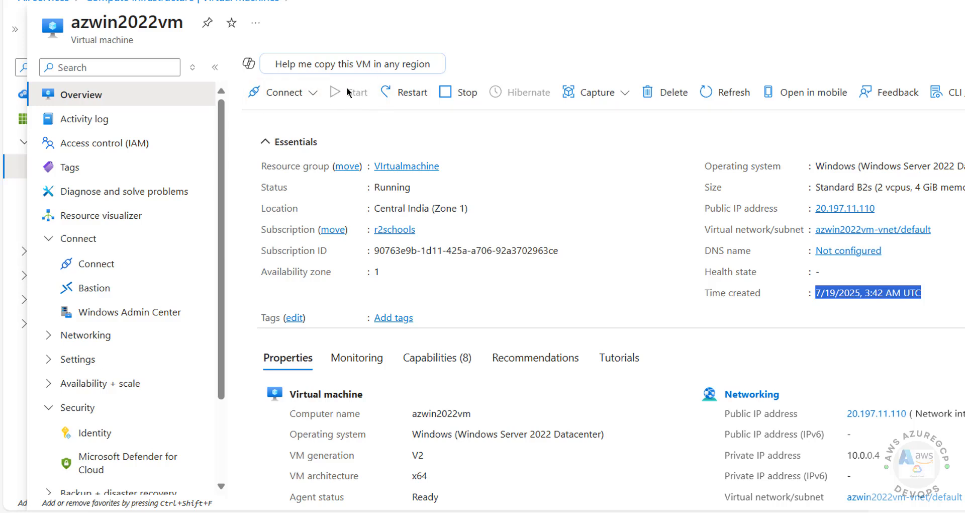
{"action": "double_click", "coordinate": [370, 188]}
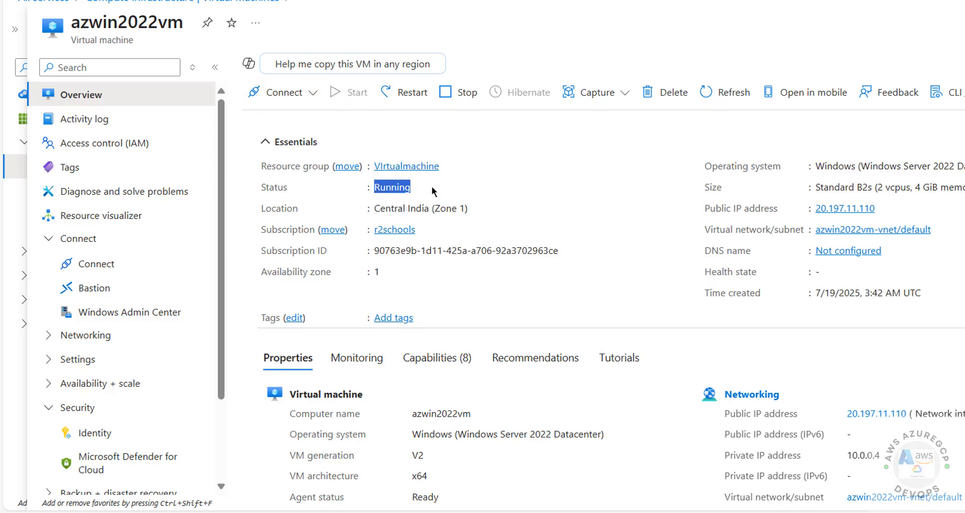
{"action": "left_click", "coordinate": [614, 181]}
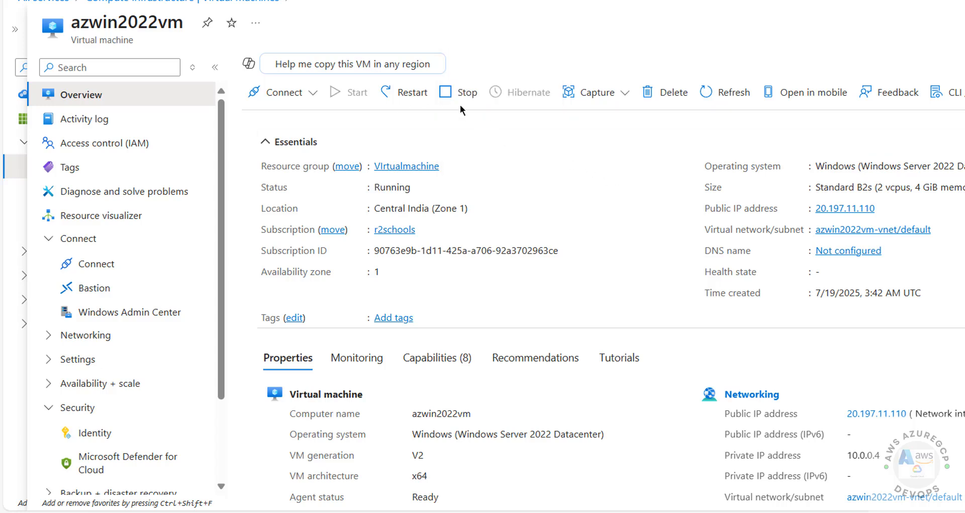
- Look at azwin2022vm's Capture options and management sections, and collapse the Essentials section
{"action": "left_click", "coordinate": [598, 100]}
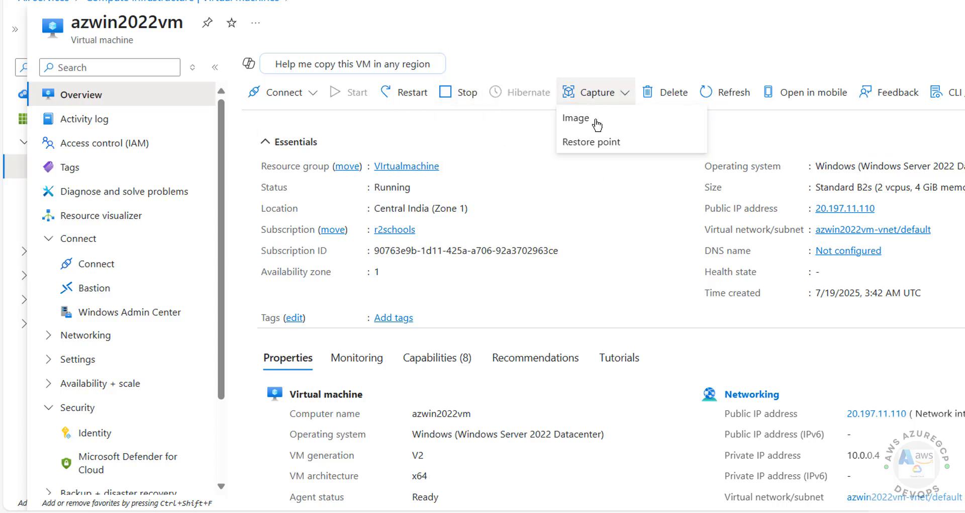
{"action": "left_click", "coordinate": [600, 168]}
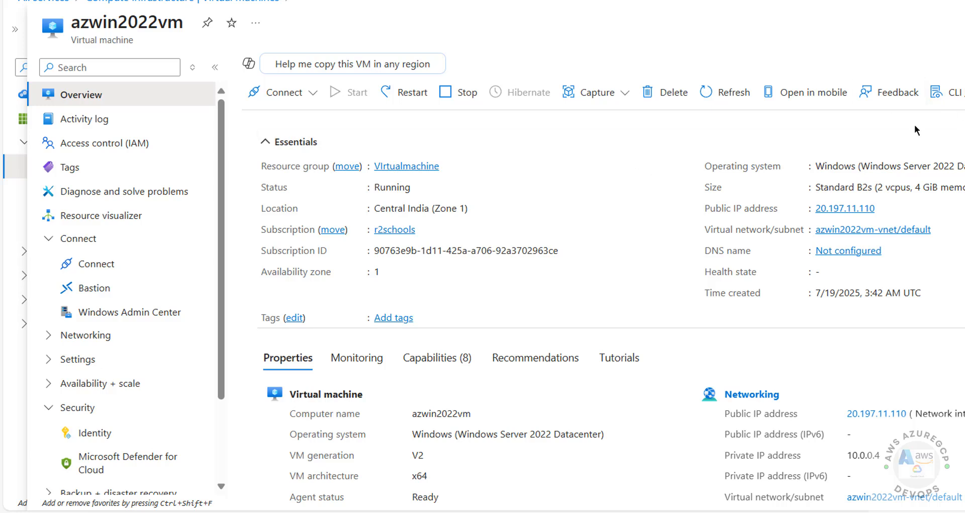
{"action": "scroll", "coordinate": [121, 387], "scroll_direction": "down", "scroll_amount": 2}
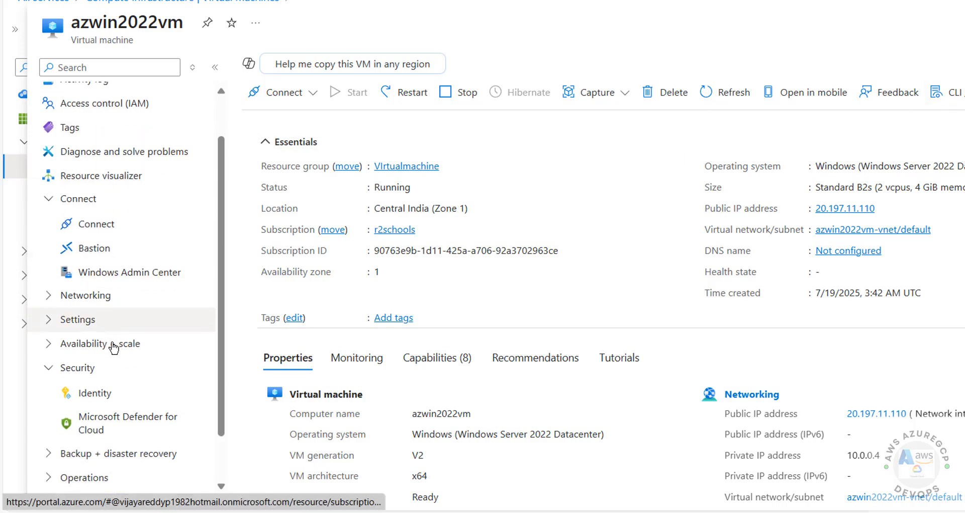
{"action": "scroll", "coordinate": [120, 376], "scroll_direction": "up", "scroll_amount": 2}
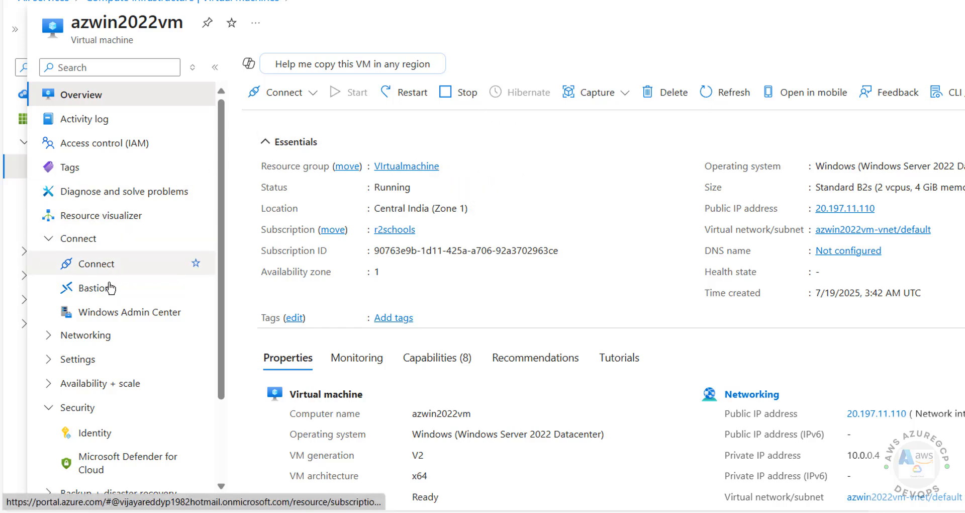
{"action": "left_click", "coordinate": [311, 142]}
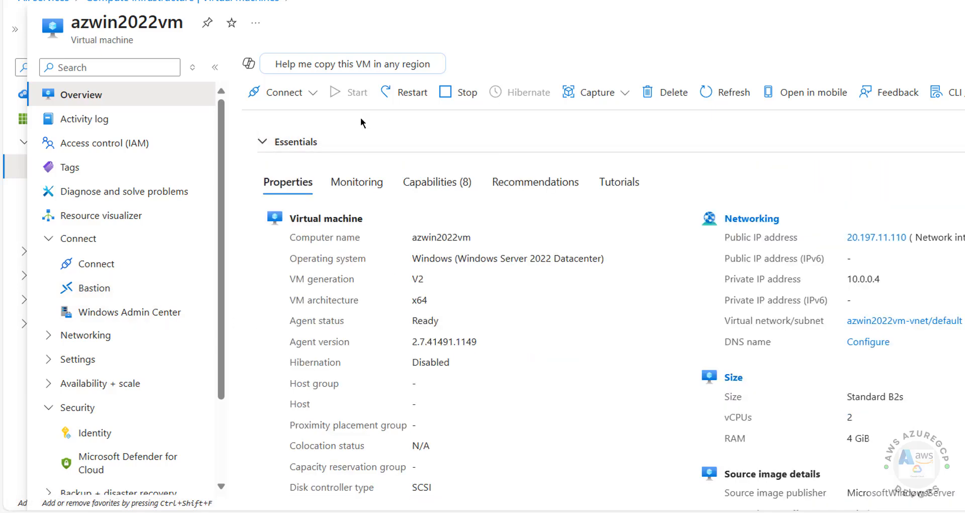
- Expand azwin2022vm's Essentials, open its Connect page and look over the admin username and the additional ways to connect
{"action": "left_click", "coordinate": [312, 141]}
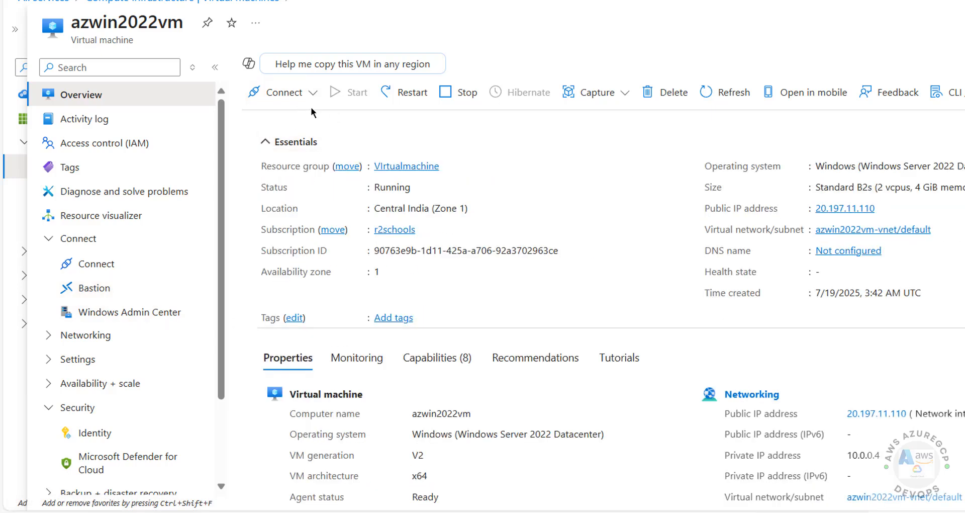
{"action": "left_click", "coordinate": [314, 93]}
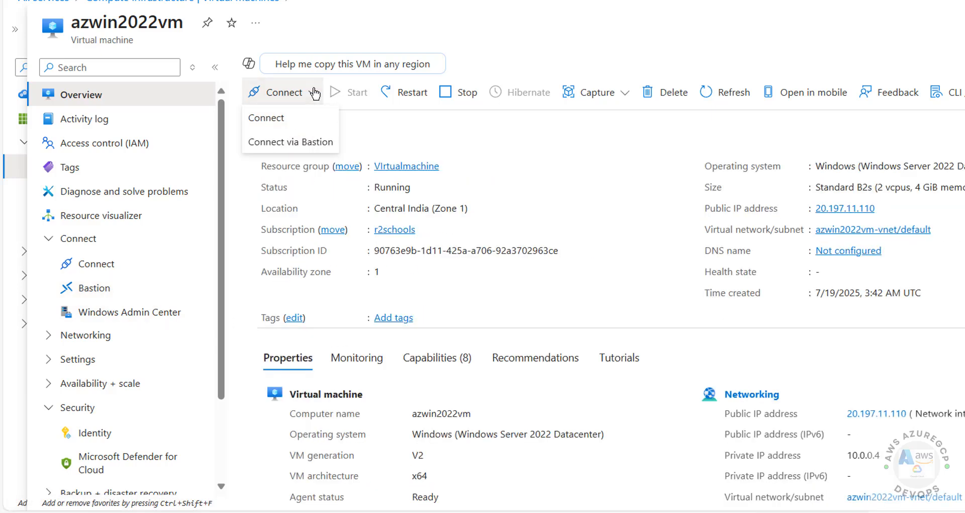
{"action": "left_click", "coordinate": [290, 119]}
{"action": "double_click", "coordinate": [416, 160]}
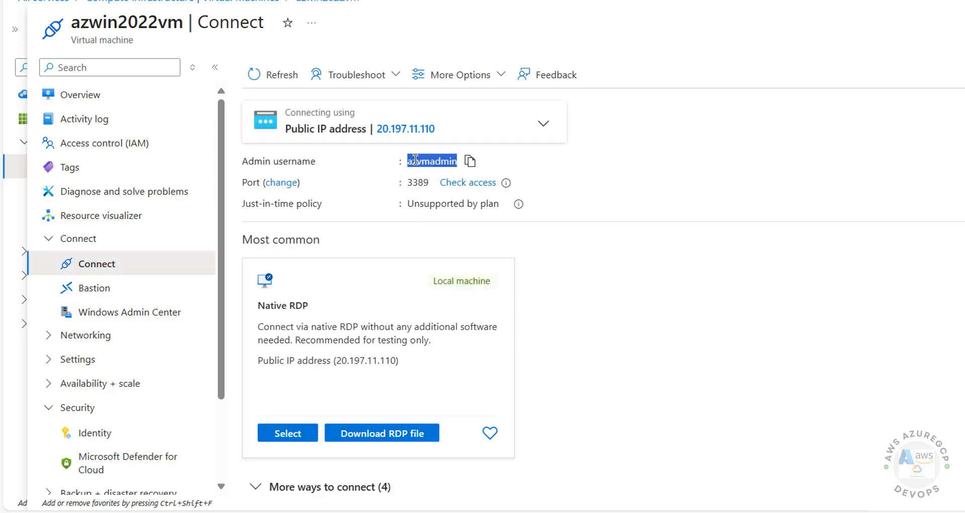
{"action": "left_click", "coordinate": [355, 421]}
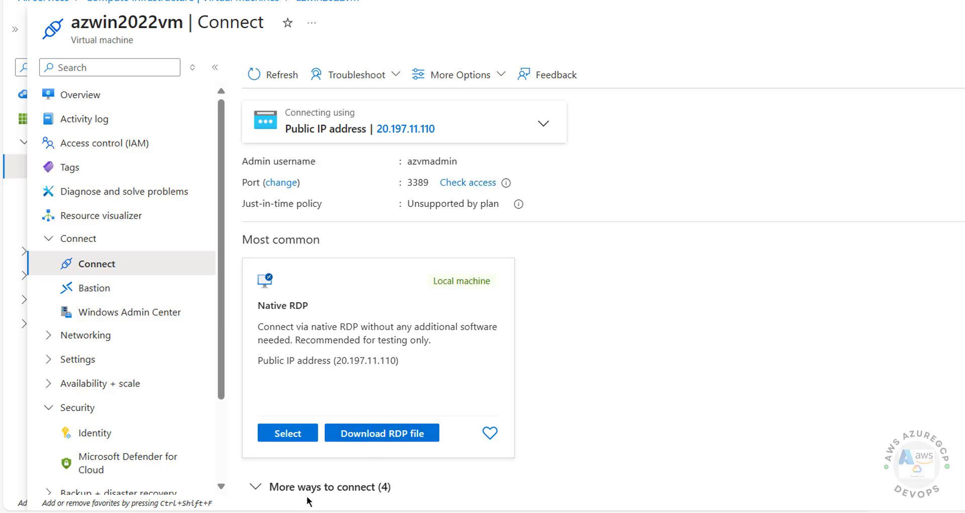
{"action": "left_click", "coordinate": [332, 488]}
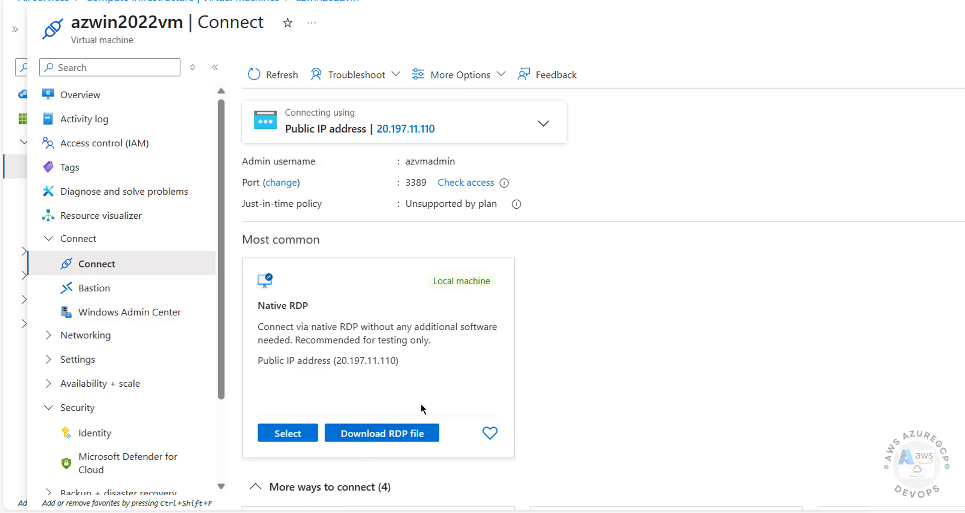
{"action": "scroll", "coordinate": [422, 405], "scroll_direction": "down", "scroll_amount": 8}
{"action": "scroll", "coordinate": [589, 359], "scroll_direction": "up", "scroll_amount": 8}
- Copy the VM's public IP address 20.197.11.110 and start a Remote Desktop connection to it with mstsc
{"action": "mouse_move", "coordinate": [376, 135]}
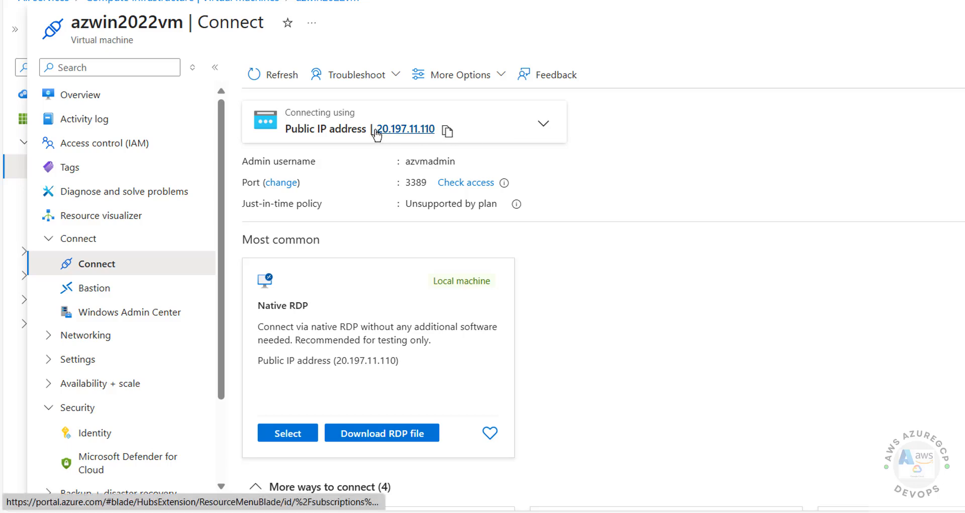
{"action": "left_click", "coordinate": [447, 131]}
{"action": "key", "text": "super+r"}
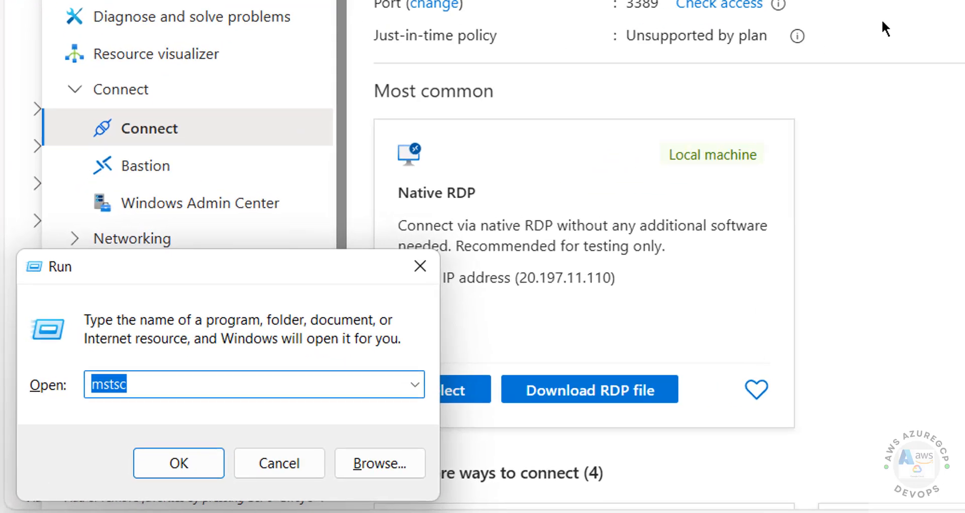
{"action": "type", "text": "mstsc"}
{"action": "key", "text": "Return"}
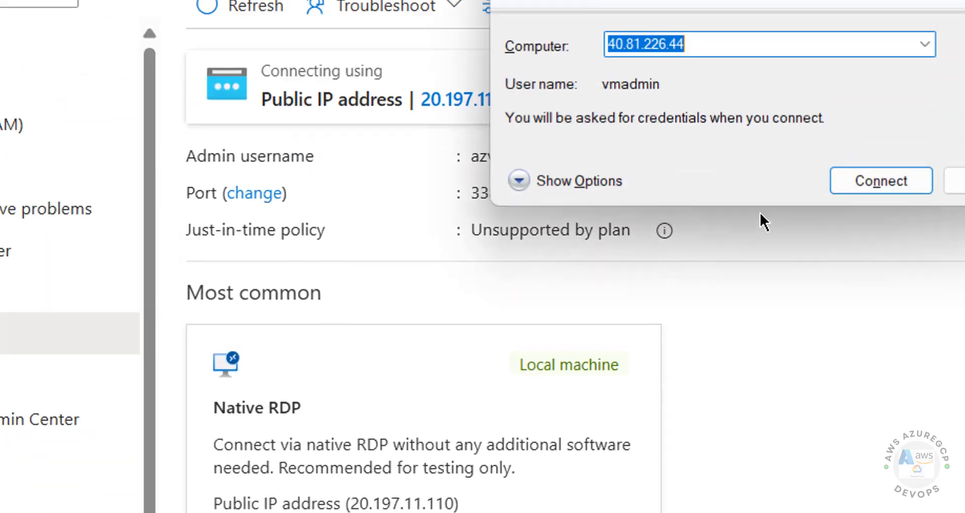
{"action": "key", "text": "ctrl+v"}
{"action": "left_click", "coordinate": [777, 323]}
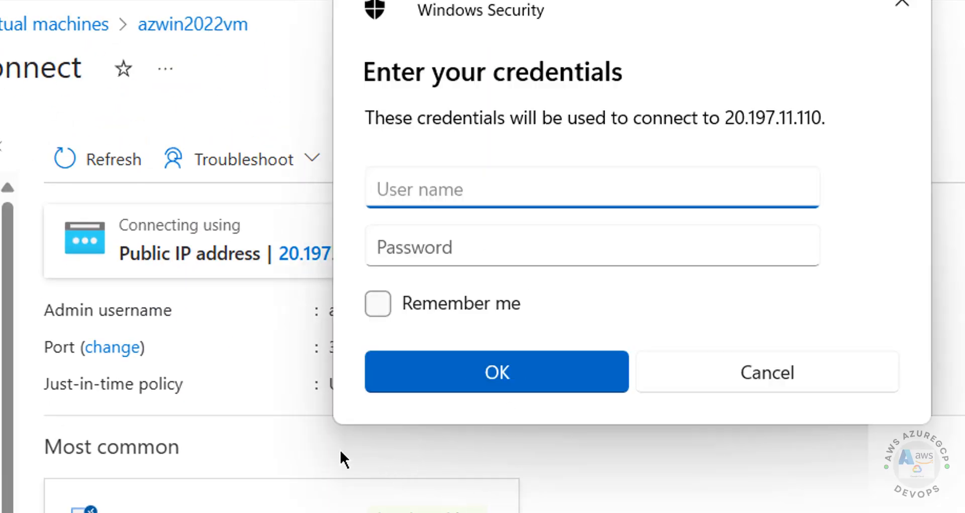
- Copy the admin username azvmadmin from the Connect page into the Remote Desktop credentials as the user name
{"action": "left_click", "coordinate": [337, 448]}
{"action": "double_click", "coordinate": [354, 310]}
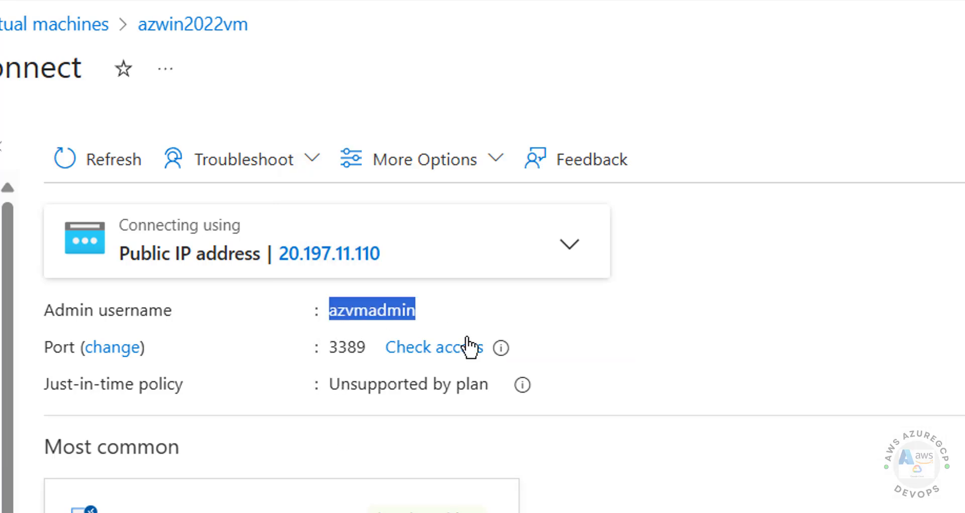
{"action": "key", "text": "ctrl+c"}
{"action": "key", "text": "alt+Tab"}
{"action": "key", "text": "ctrl+v"}
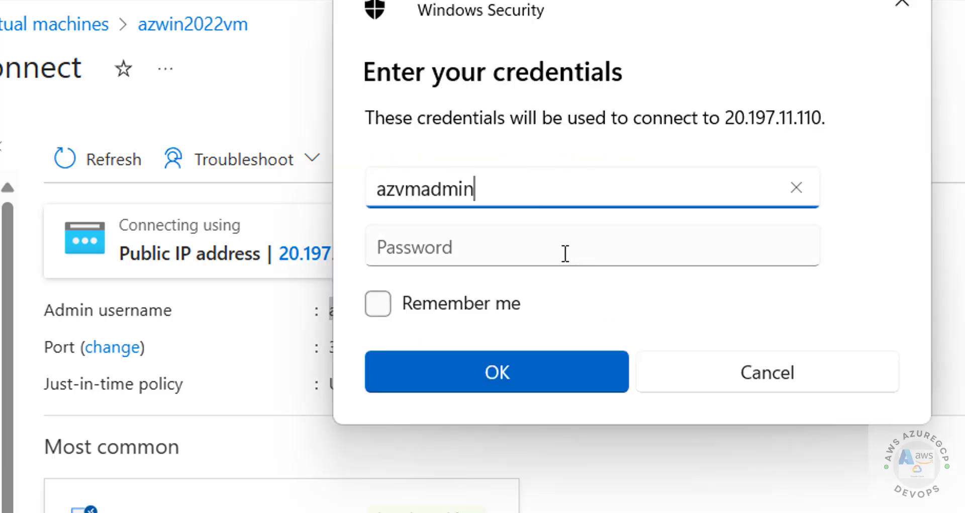
- Enter the admin account password in the credentials prompt and connect despite the certificate errors
{"action": "left_click", "coordinate": [564, 253]}
{"action": "type", "text": "*********"}
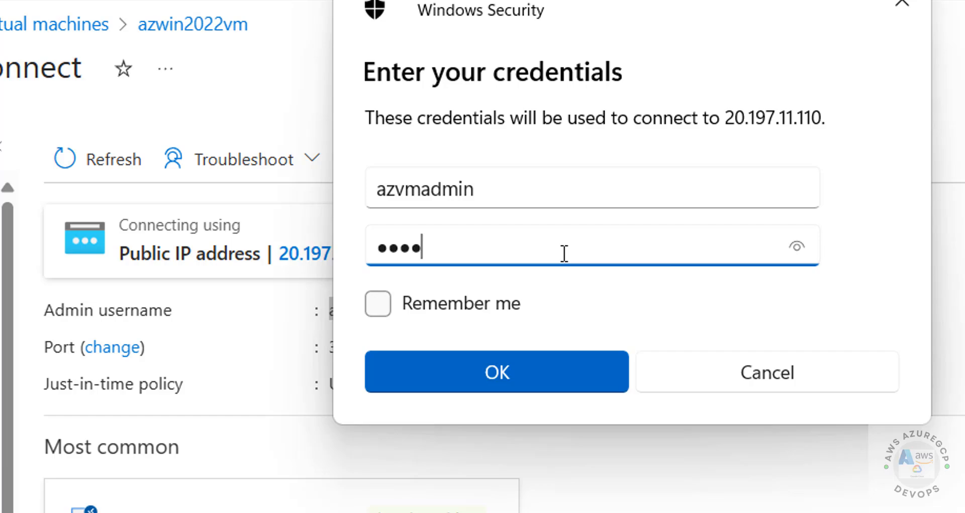
{"action": "type", "text": "*****"}
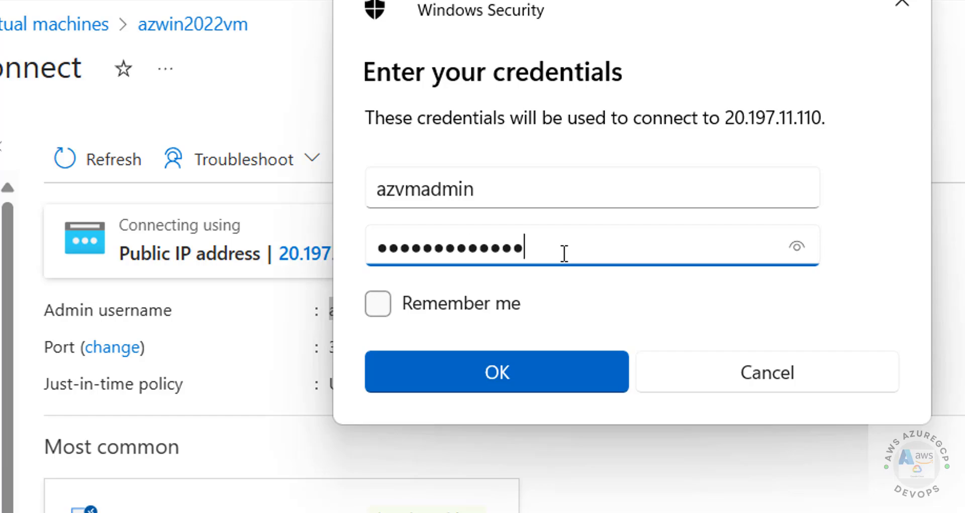
{"action": "key", "text": "Return"}
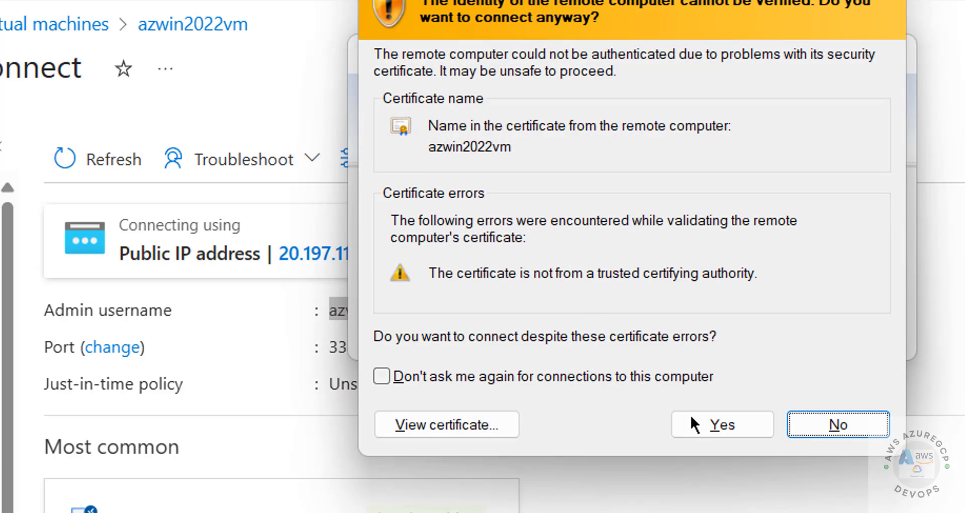
{"action": "left_click", "coordinate": [692, 420]}
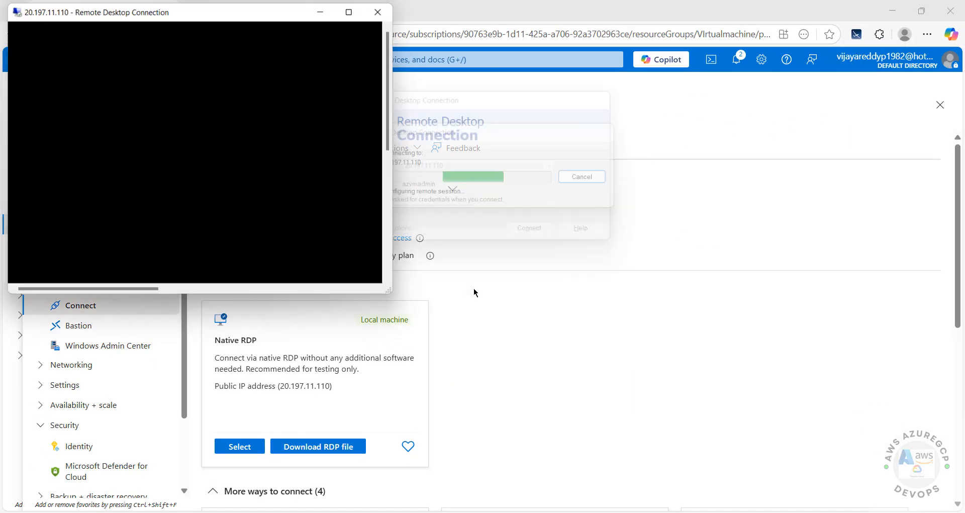
- Maximize the remote session window and allow the server to be discoverable on the network
{"action": "left_click", "coordinate": [353, 9]}
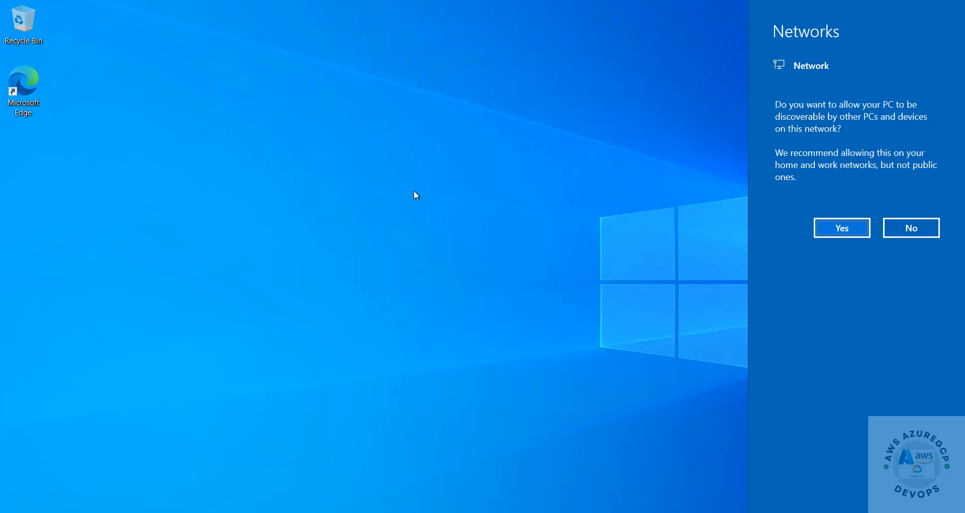
{"action": "left_click", "coordinate": [836, 226]}
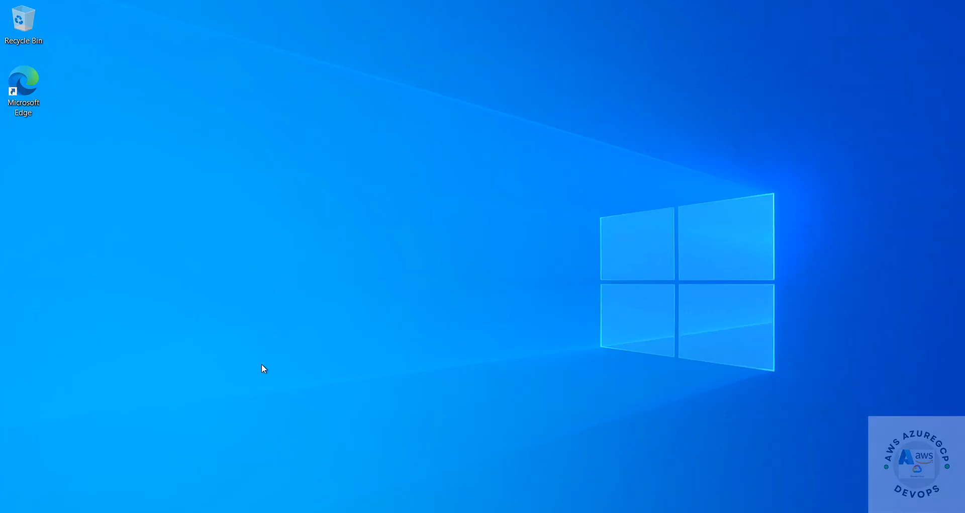
{"action": "left_click", "coordinate": [12, 512]}
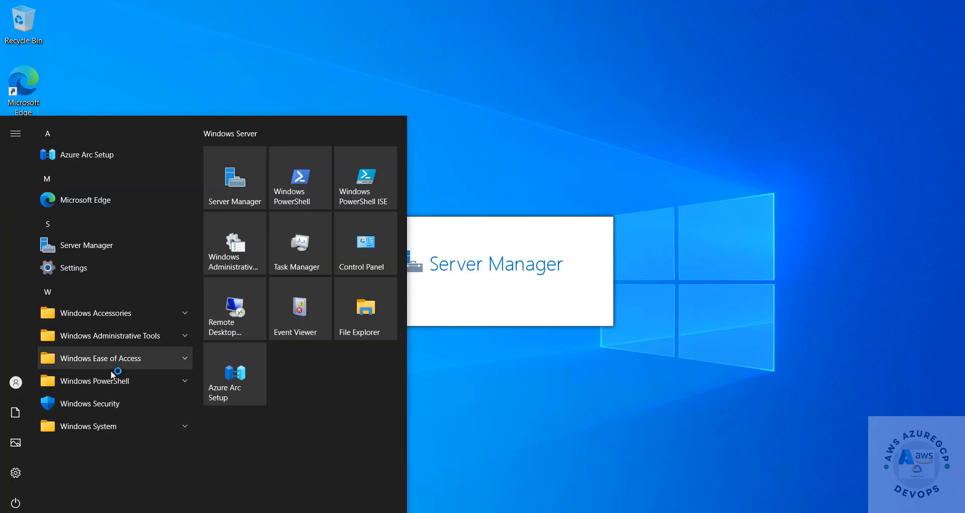
{"action": "left_click", "coordinate": [533, 355]}
- Check the server's Windows edition and installed RAM in the properties of This PC, and look at its drives
{"action": "key", "text": "super+e"}
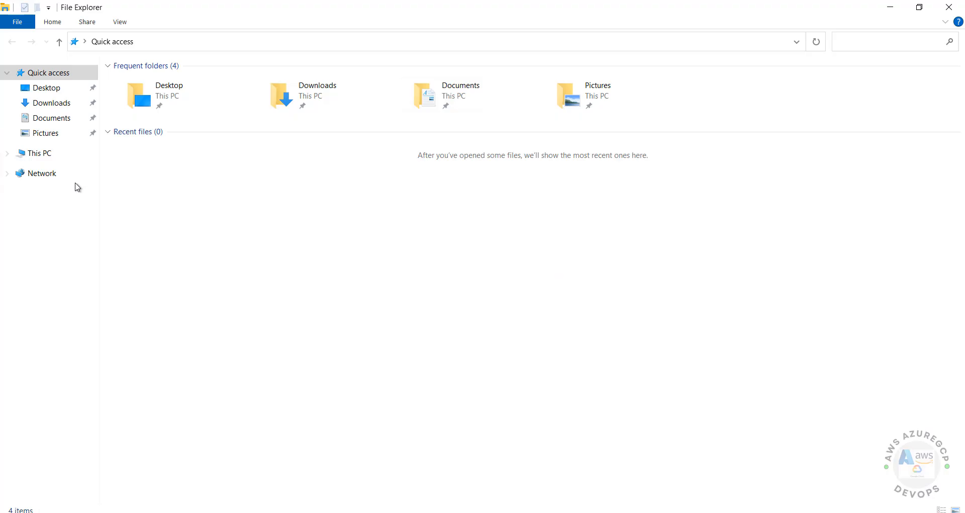
{"action": "right_click", "coordinate": [50, 156]}
{"action": "left_click", "coordinate": [90, 325]}
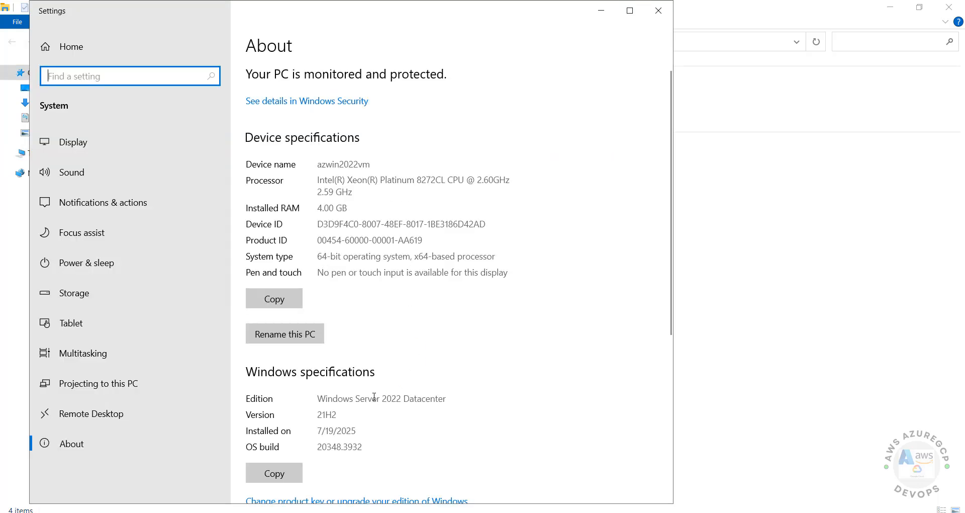
{"action": "left_click_drag", "start_coordinate": [446, 398], "coordinate": [372, 398]}
{"action": "left_click_drag", "start_coordinate": [322, 208], "coordinate": [359, 212]}
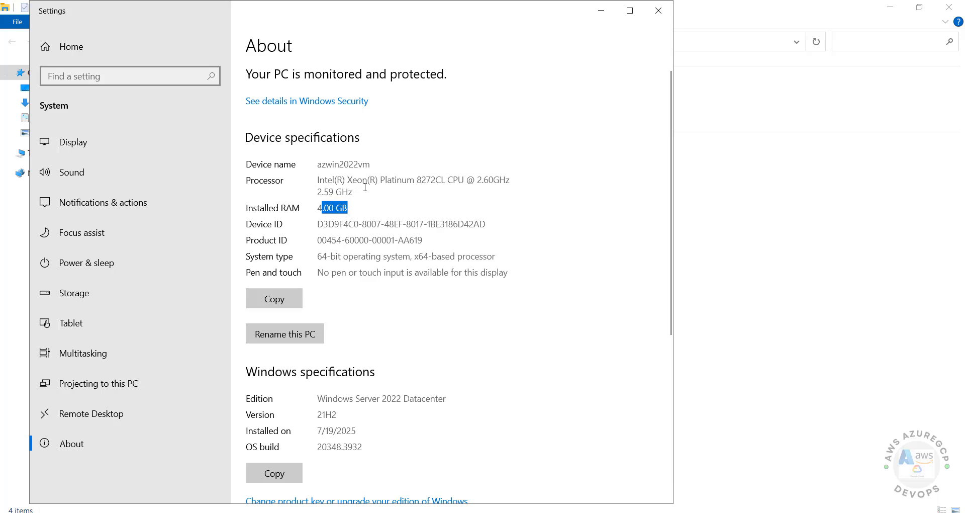
{"action": "left_click", "coordinate": [344, 205]}
{"action": "left_click", "coordinate": [658, 10]}
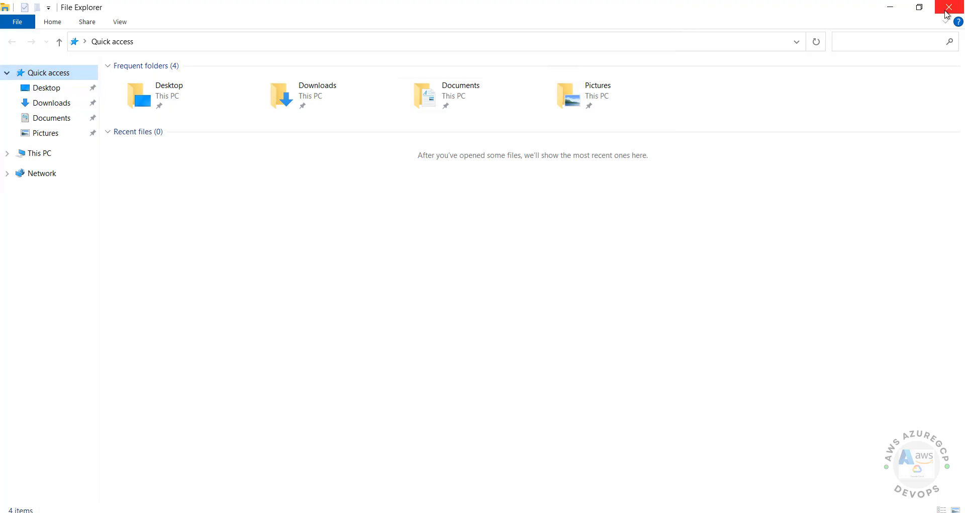
{"action": "left_click", "coordinate": [43, 154]}
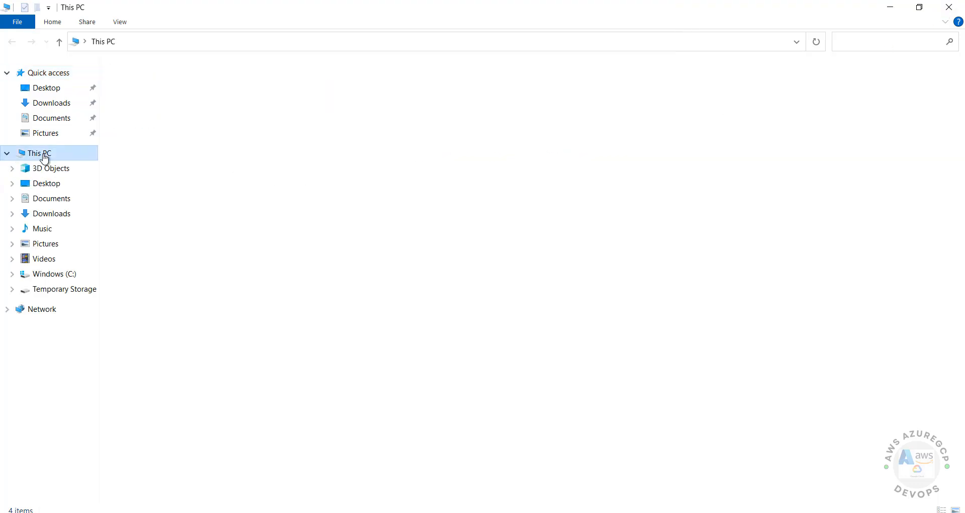
{"action": "left_click_drag", "start_coordinate": [246, 232], "coordinate": [236, 257]}
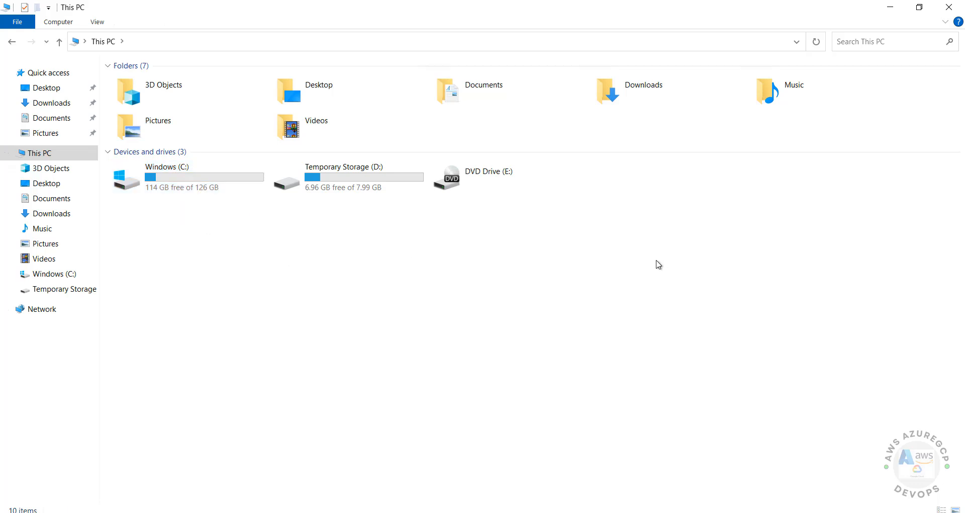
- Check the server's Windows version with the winver command and close the version window
{"action": "key", "text": "super+r"}
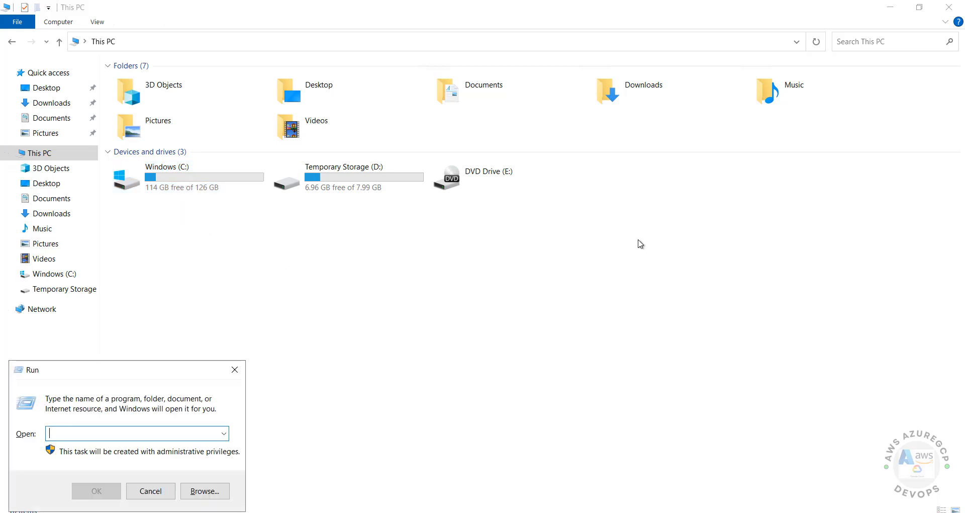
{"action": "type", "text": "wi"}
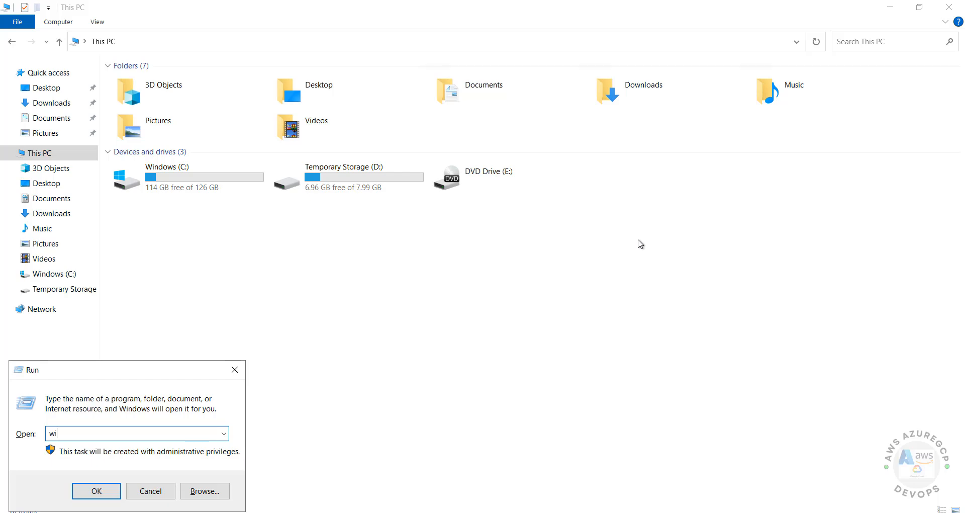
{"action": "type", "text": "ver"}
{"action": "key", "text": "Return"}
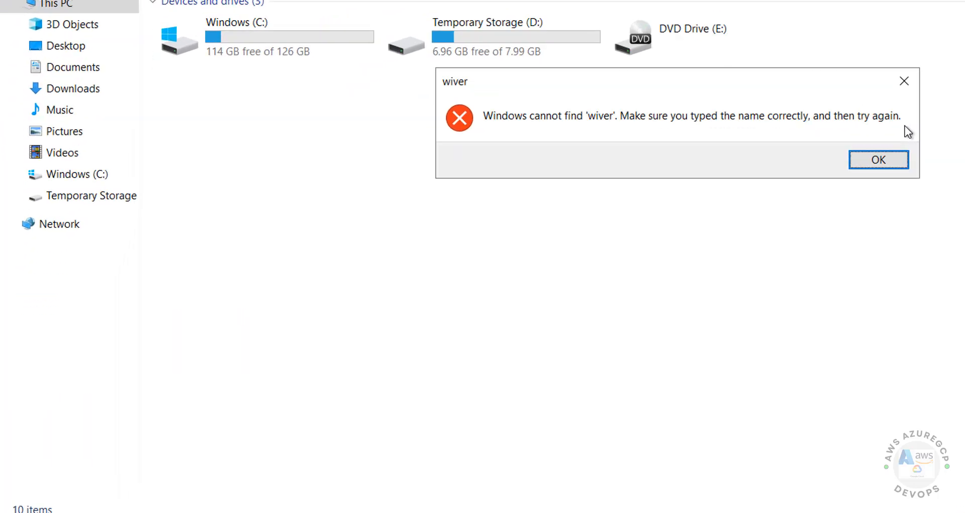
{"action": "key", "text": "Return"}
{"action": "type", "text": "winver"}
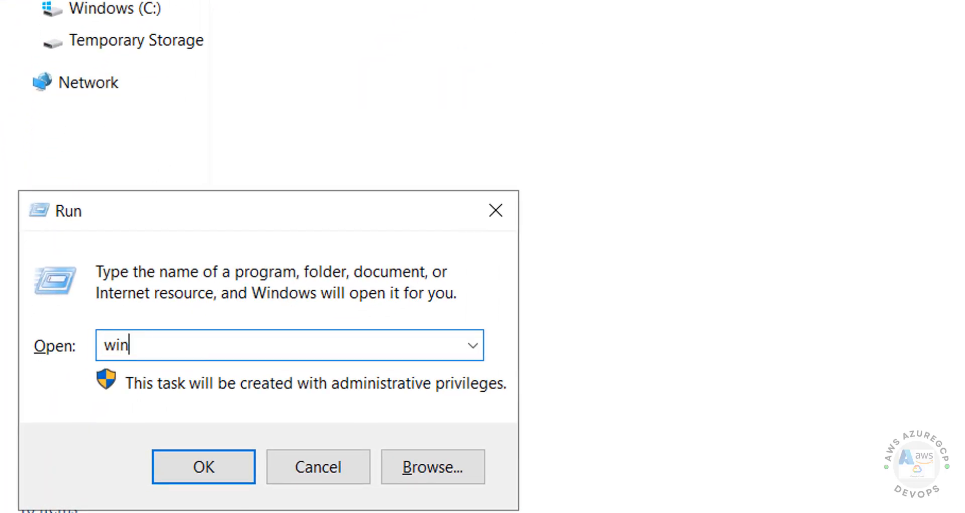
{"action": "key", "text": "Return"}
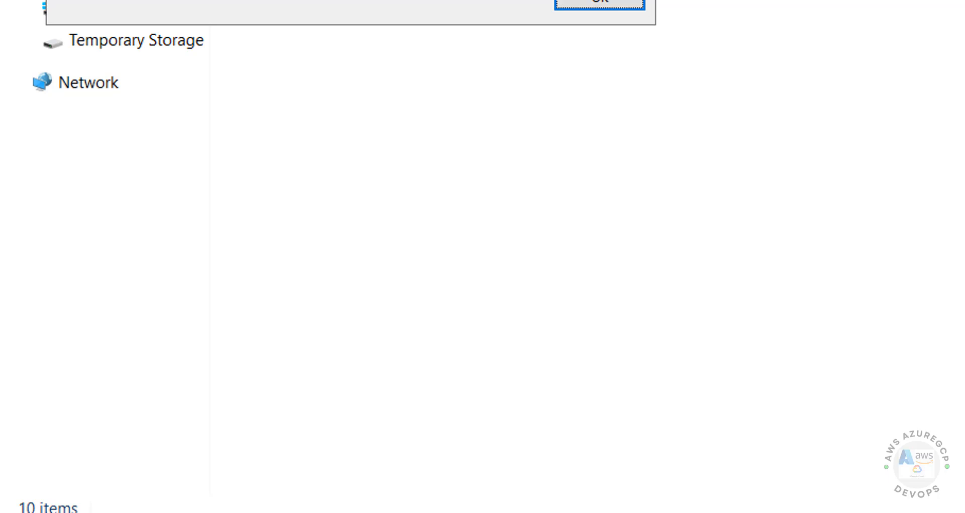
{"action": "left_click", "coordinate": [583, 5]}
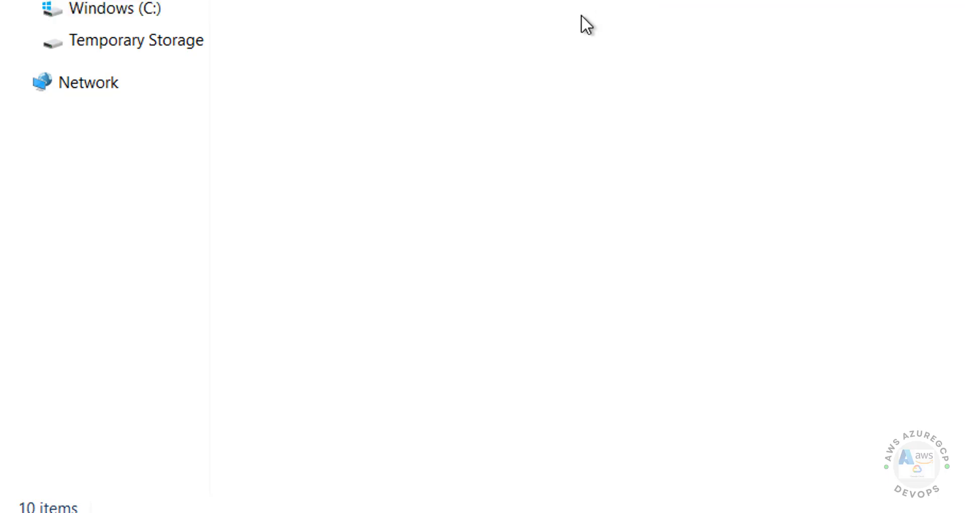
- End the remote session by running the logoff command on the server
{"action": "key", "text": "super+r"}
{"action": "type", "text": "logoff"}
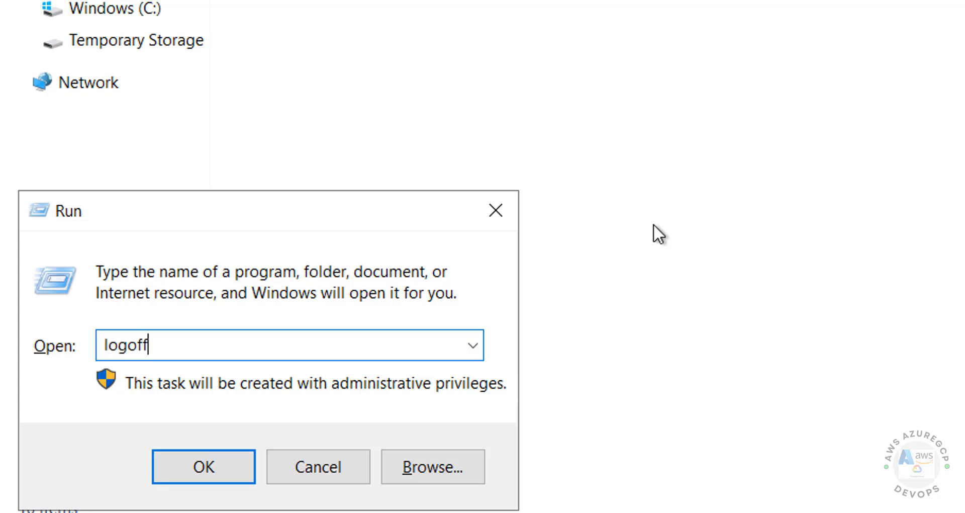
{"action": "key", "text": "Return"}
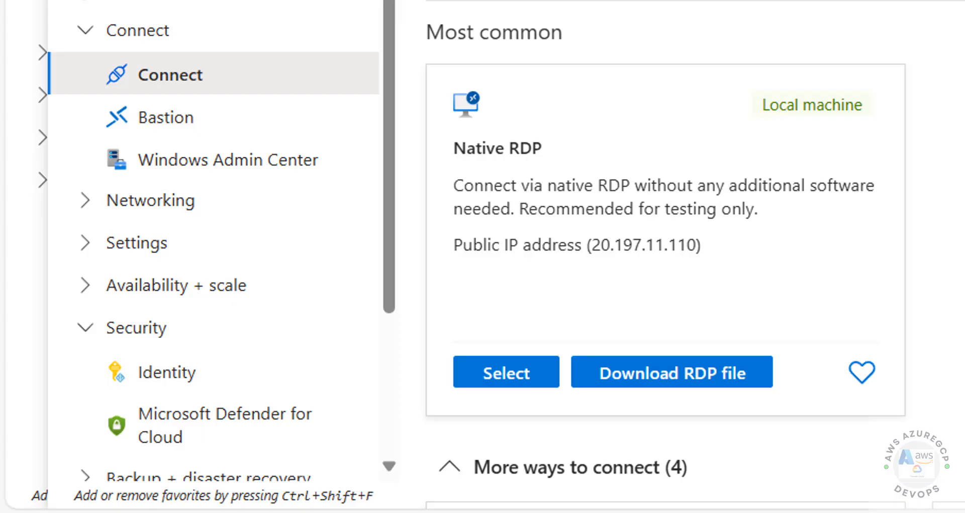
- Download azwin2022vm's Native RDP file, keep the download and open it to start a remote connection
{"action": "left_click", "coordinate": [674, 373]}
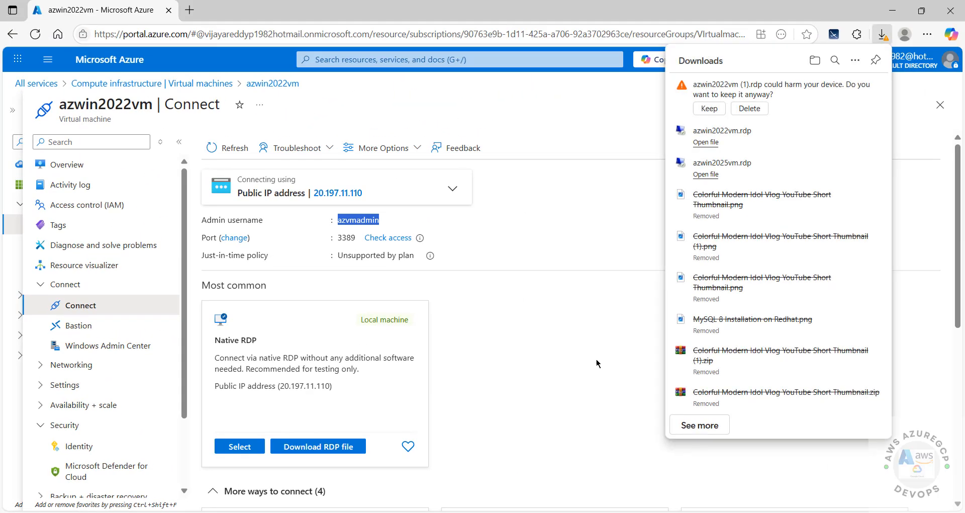
{"action": "left_click", "coordinate": [709, 108]}
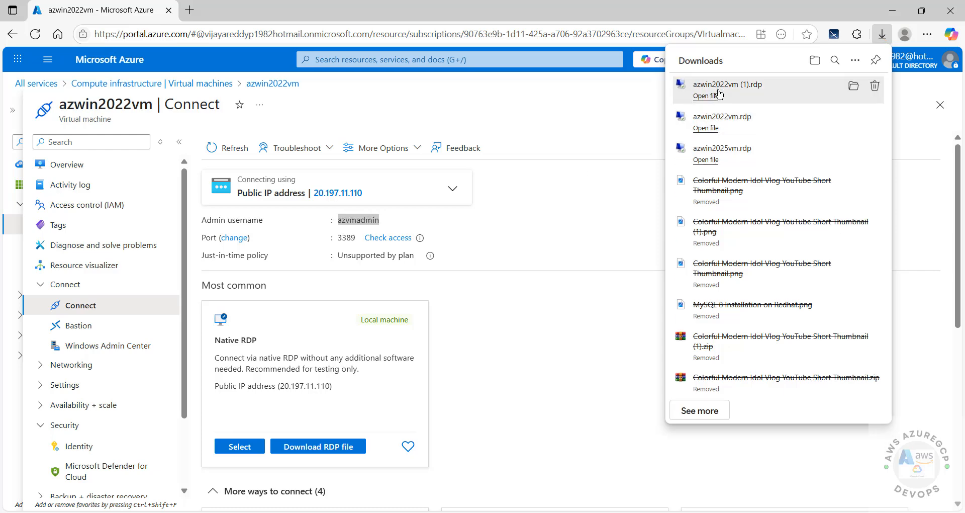
{"action": "left_click", "coordinate": [706, 95]}
{"action": "left_click", "coordinate": [576, 328]}
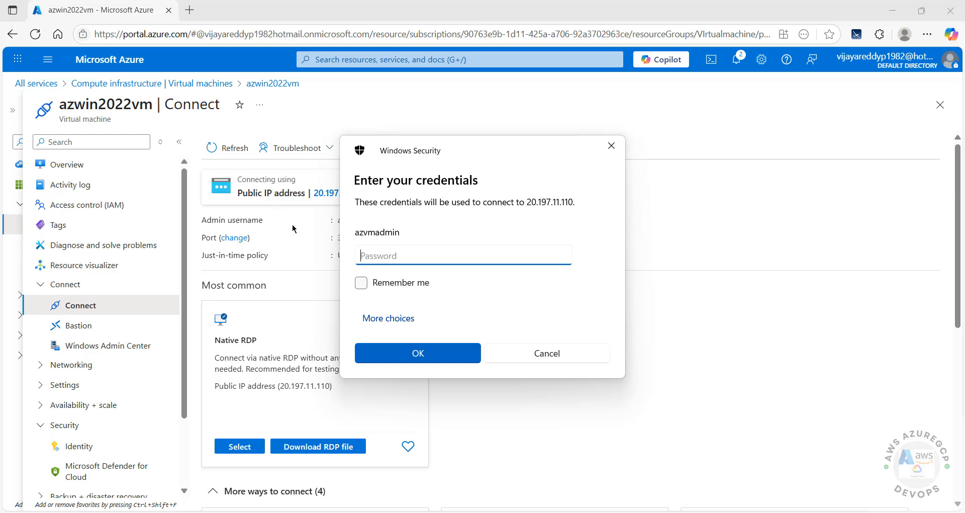
- Sign in as azvmadmin with the account password and accept the certificate prompt to open the remote session
{"action": "type", "text": "•"}
{"action": "left_click", "coordinate": [476, 352]}
{"action": "left_click", "coordinate": [530, 361]}
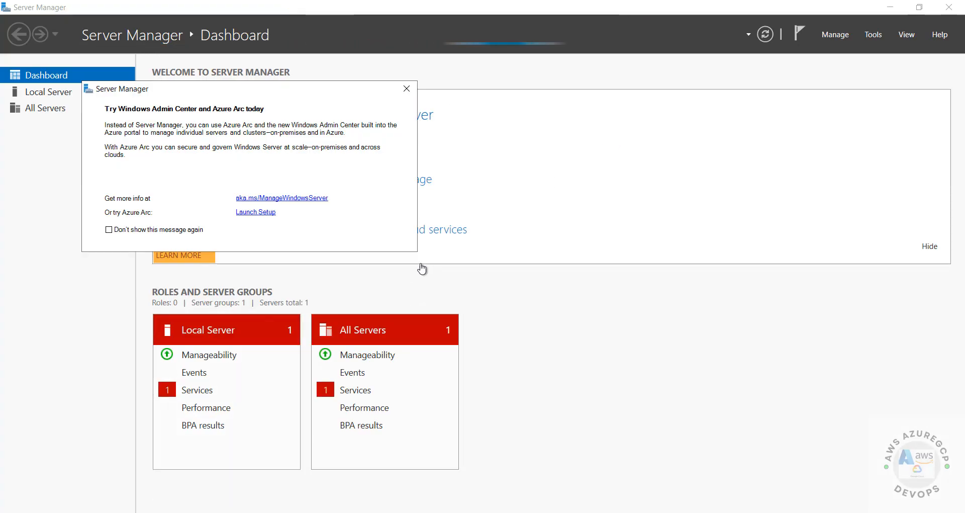
- Log off the server with the logoff command and return to azwin2022vm's overview in the Azure portal
{"action": "key", "text": "super+r"}
{"action": "type", "text": "log"}
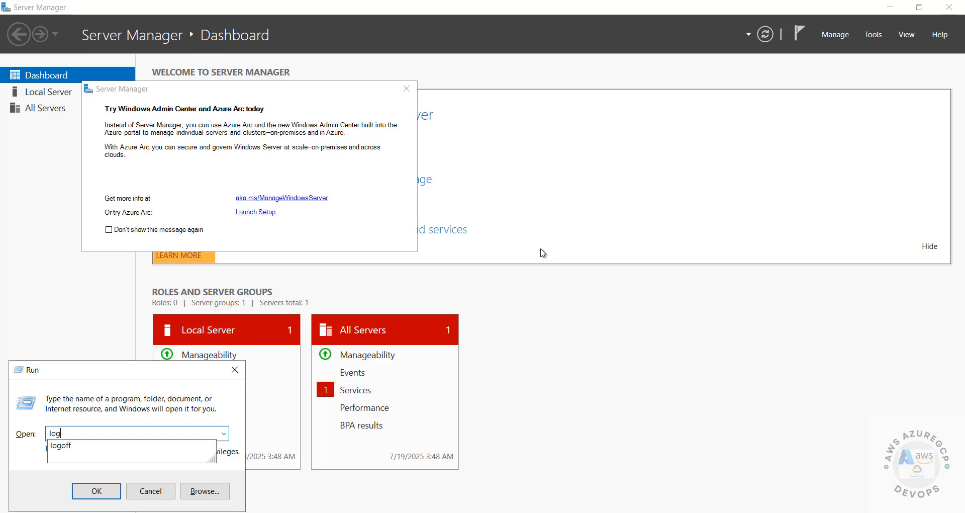
{"action": "type", "text": "off"}
{"action": "key", "text": "Return"}
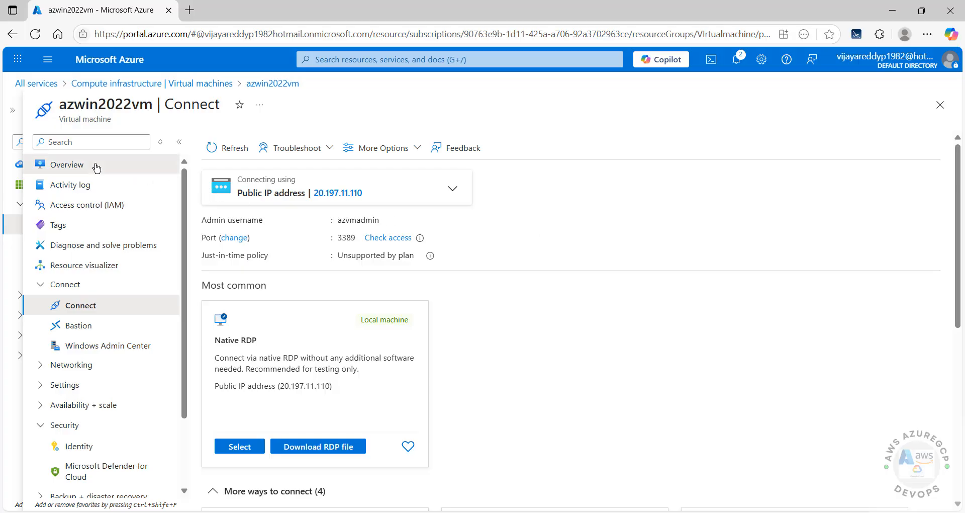
{"action": "left_click", "coordinate": [94, 165]}
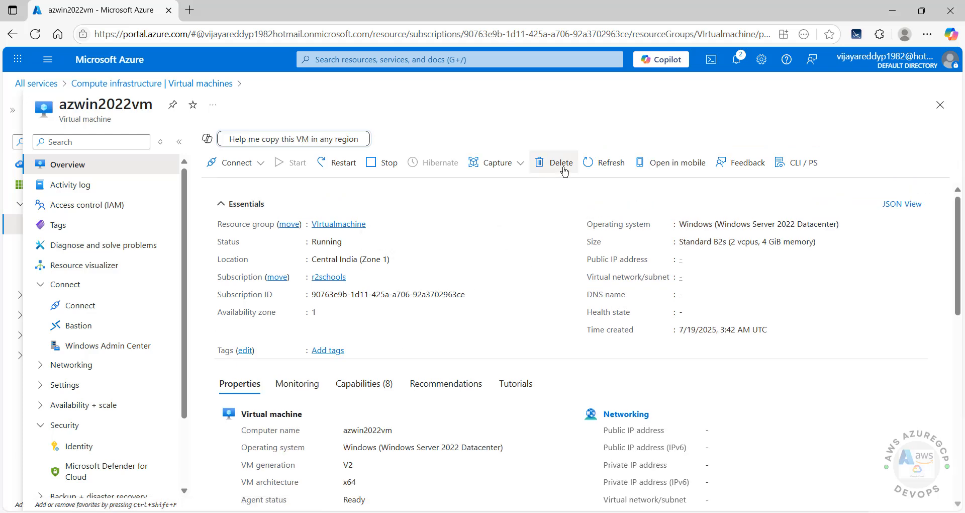